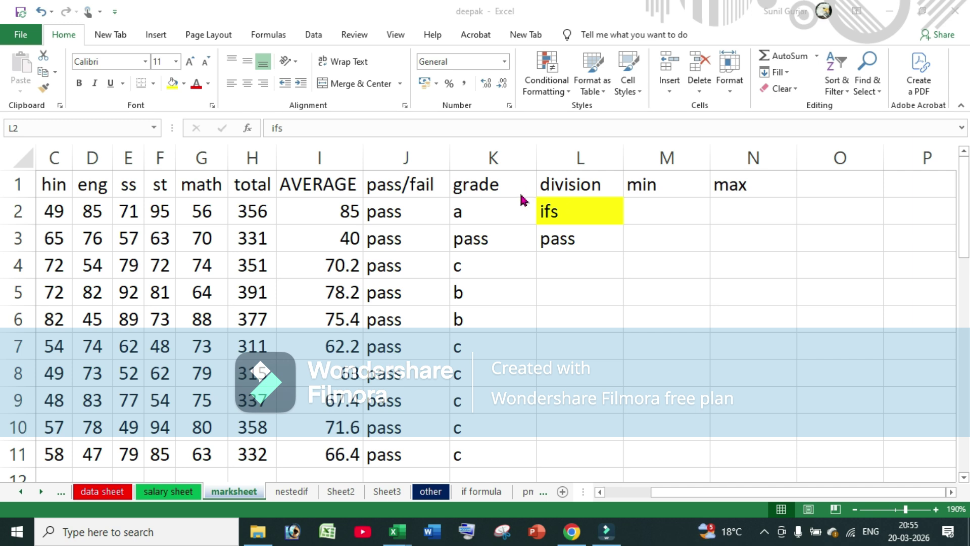
Step: Examine the nested IF formula behind the grade in cell K2
click(132, 212)
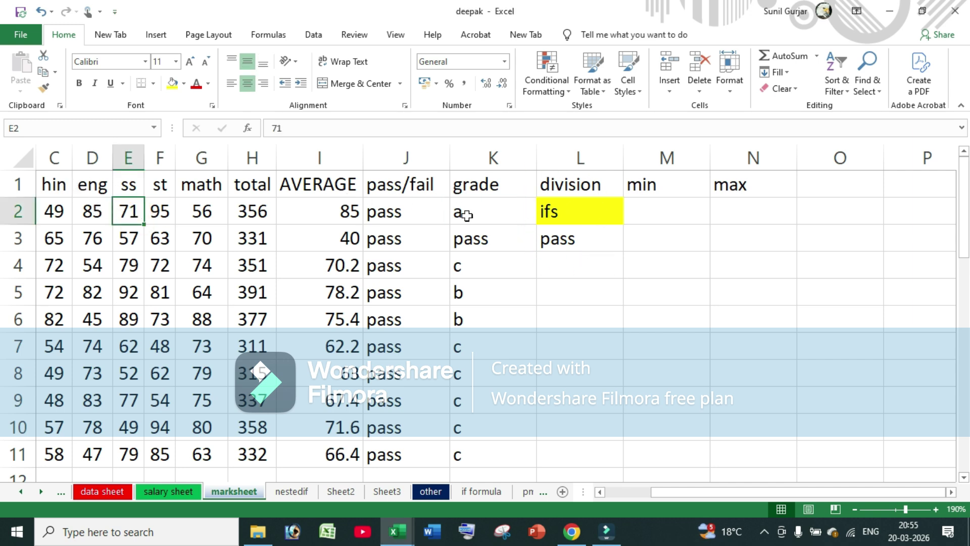
click(485, 220)
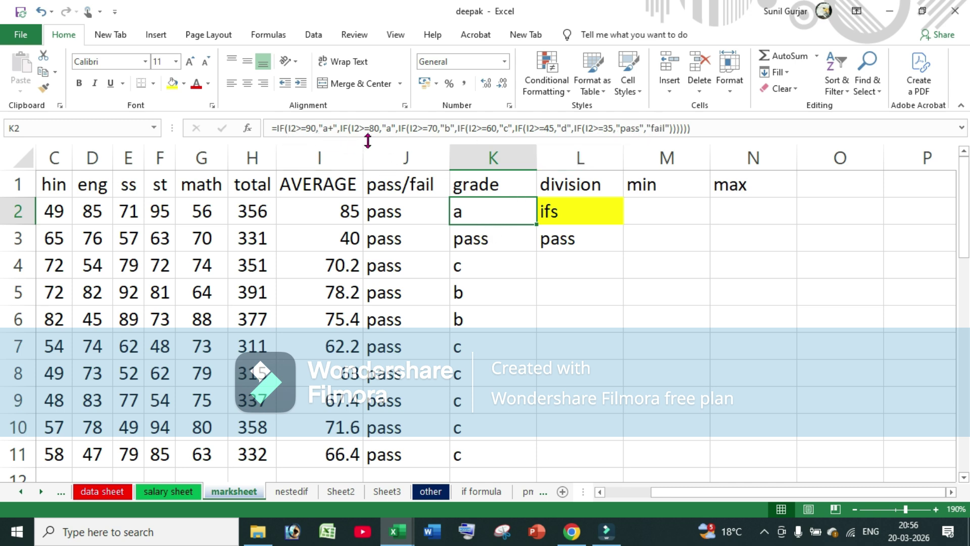
key(F2)
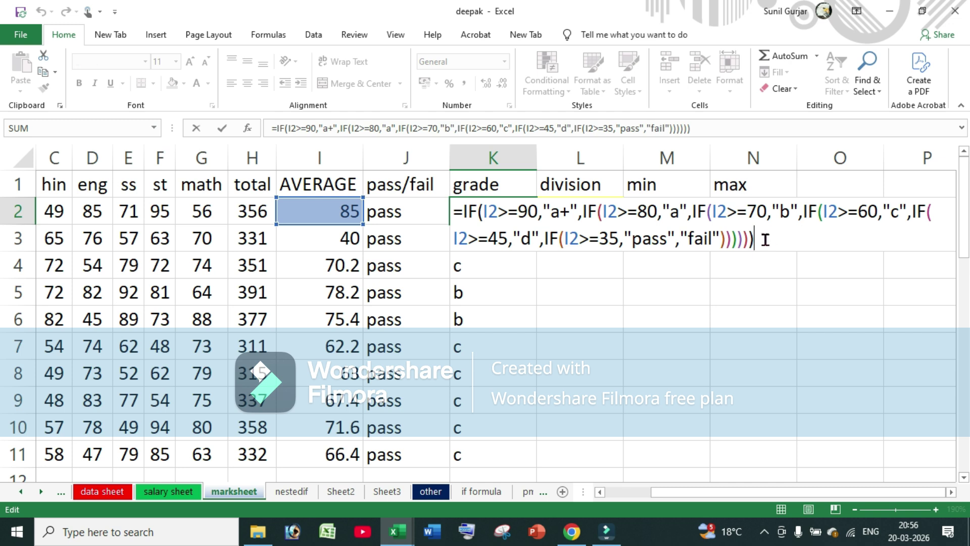
key(Return)
key(Return)
click(580, 212)
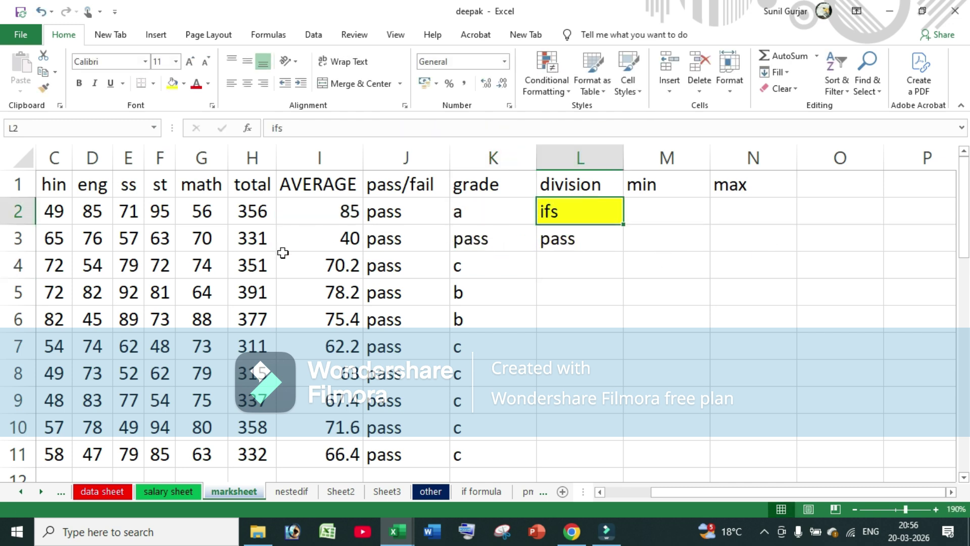
Step: Start an IFS formula in division cell L4 that returns "a+" when I4>=90
click(591, 247)
click(594, 257)
text(=)
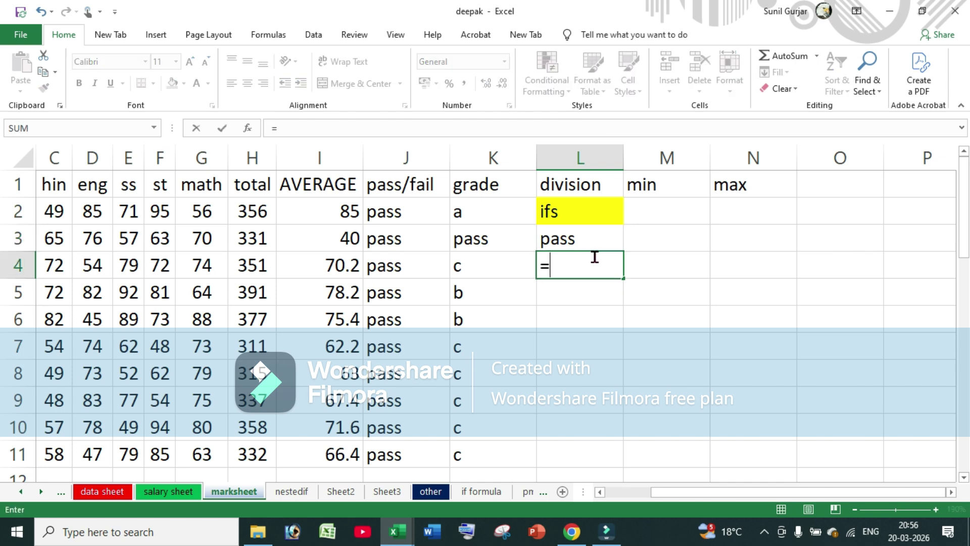
text(IFS()
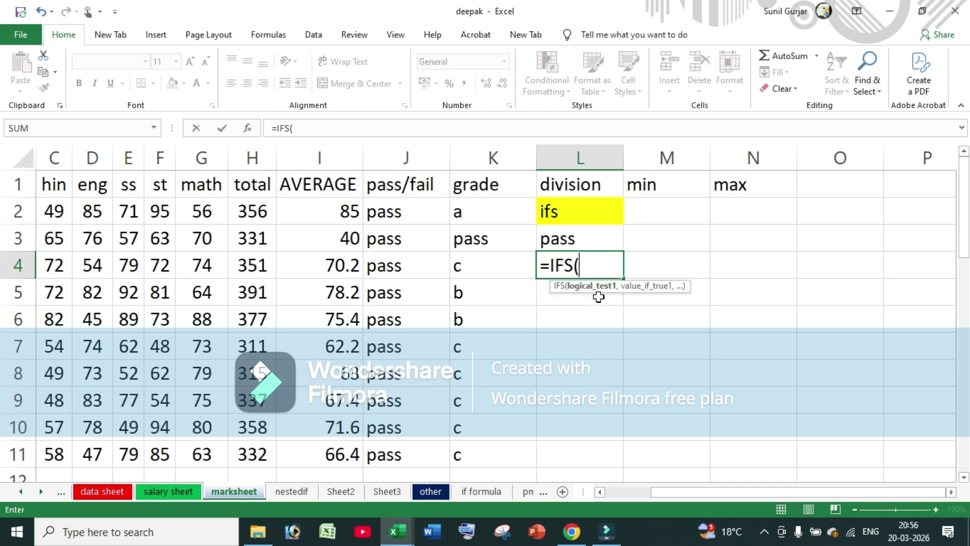
click(341, 267)
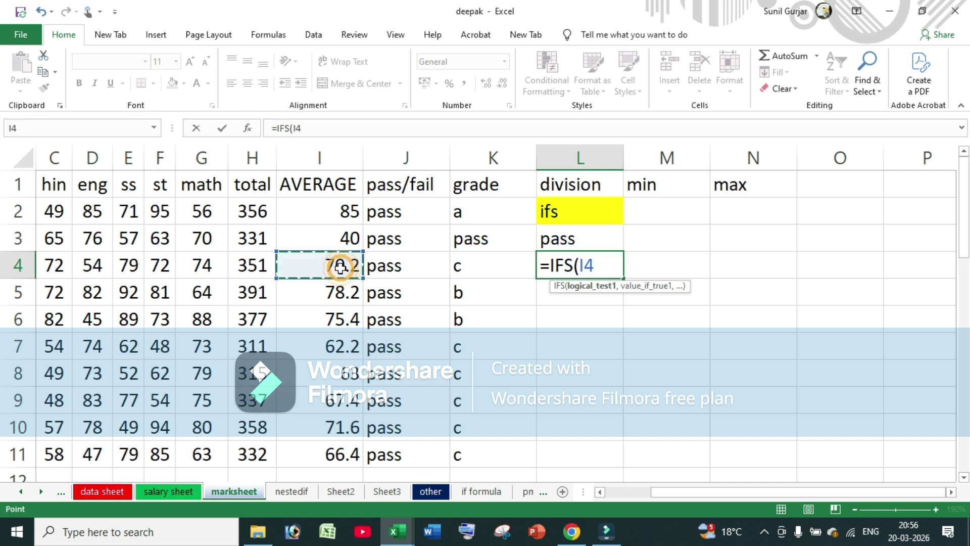
text(>)
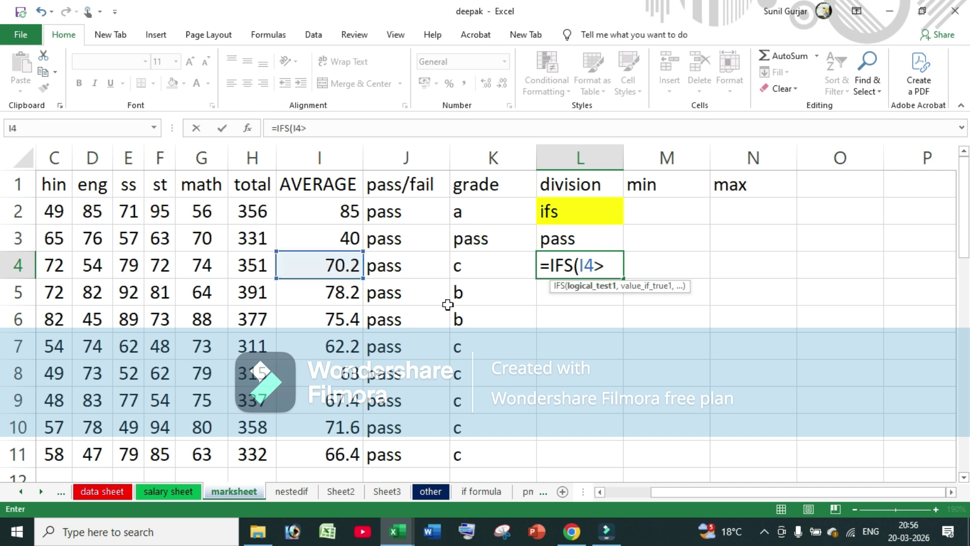
text(=90,)
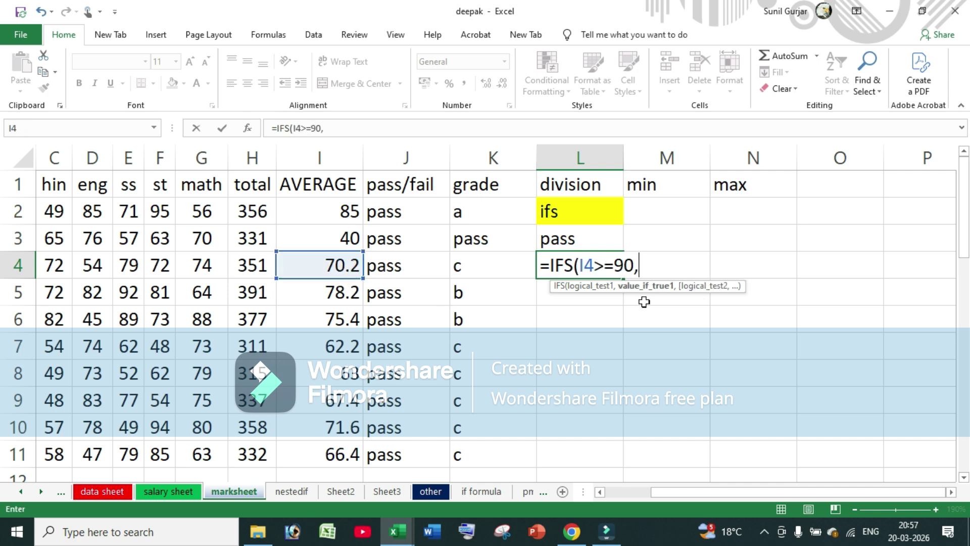
text("a+",)
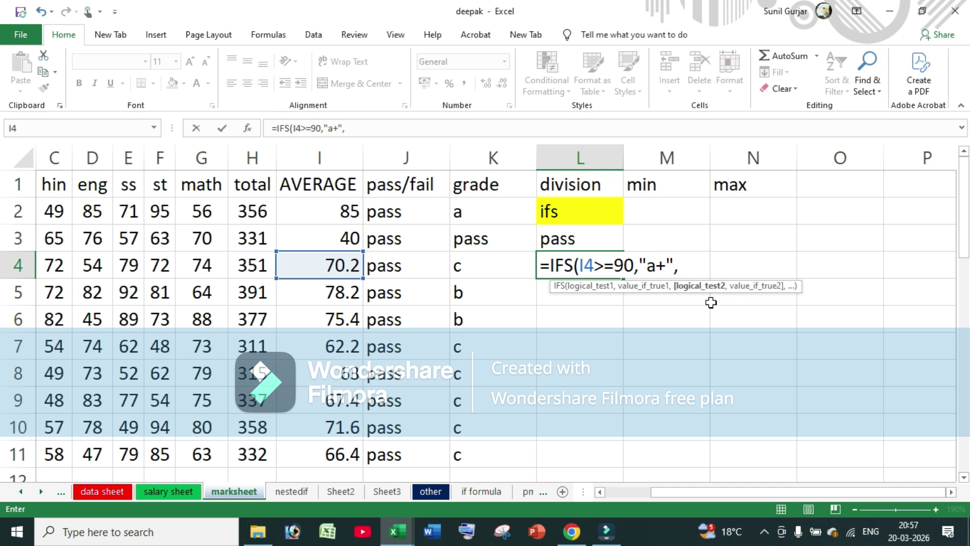
Step: Extend the L4 IFS formula with I4>=80 returning "a" and I4>=70 returning "b"
click(327, 270)
text(>)
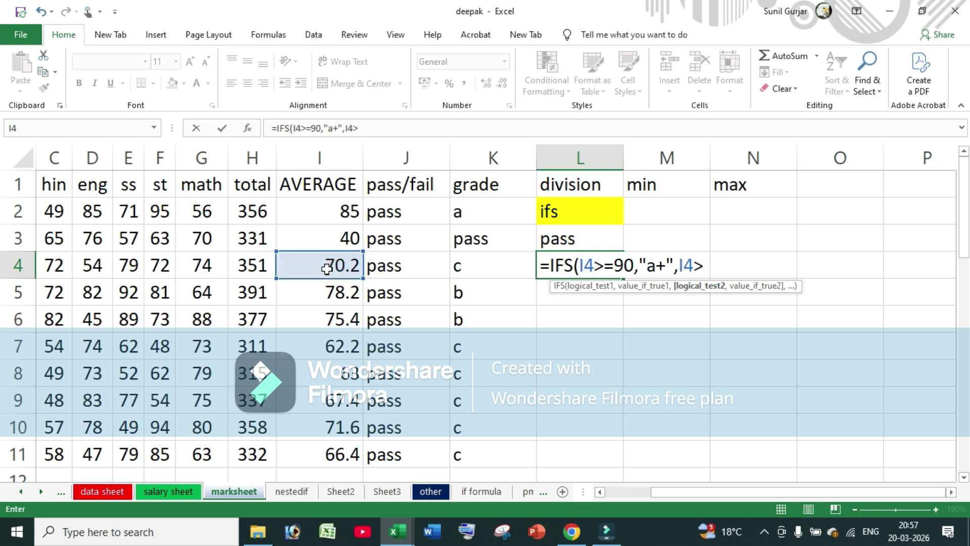
text(=80,"a",)
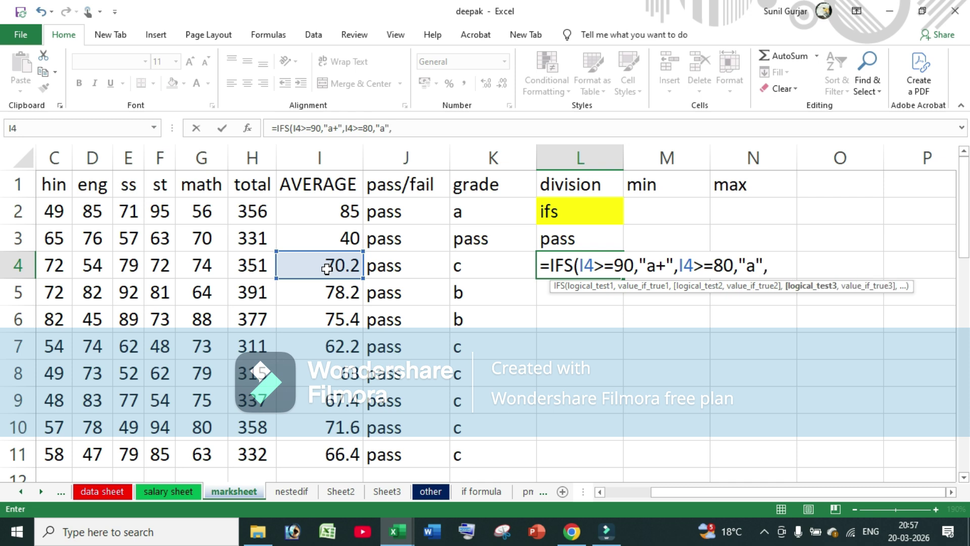
click(336, 264)
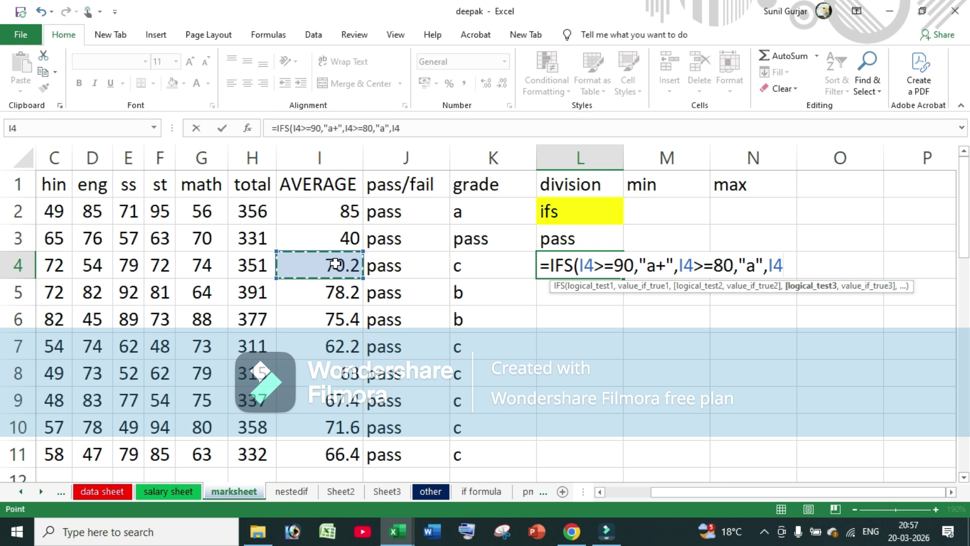
text(>=70,"b")
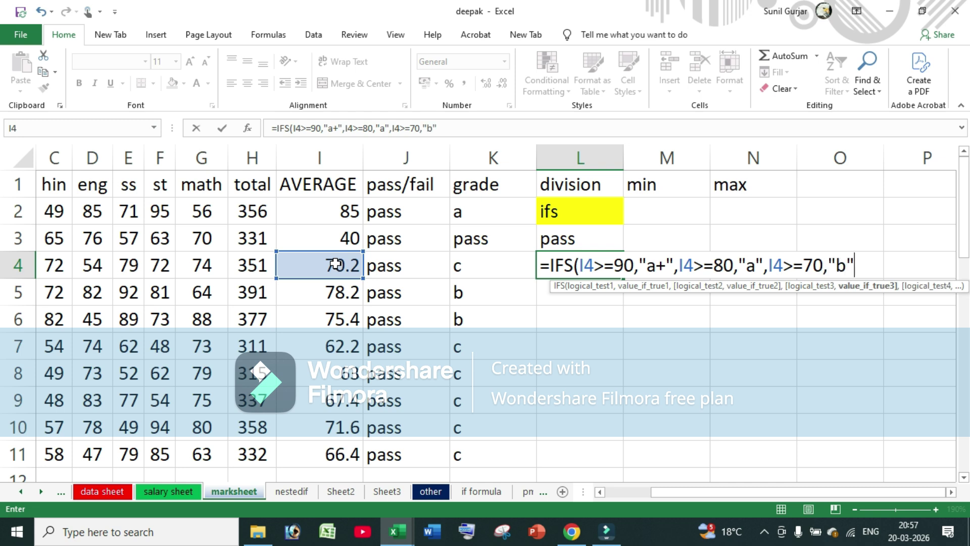
text(,)
Step: Continue the L4 IFS formula with I4>=60 returning "c" and I4>=50 returning "d"
click(313, 266)
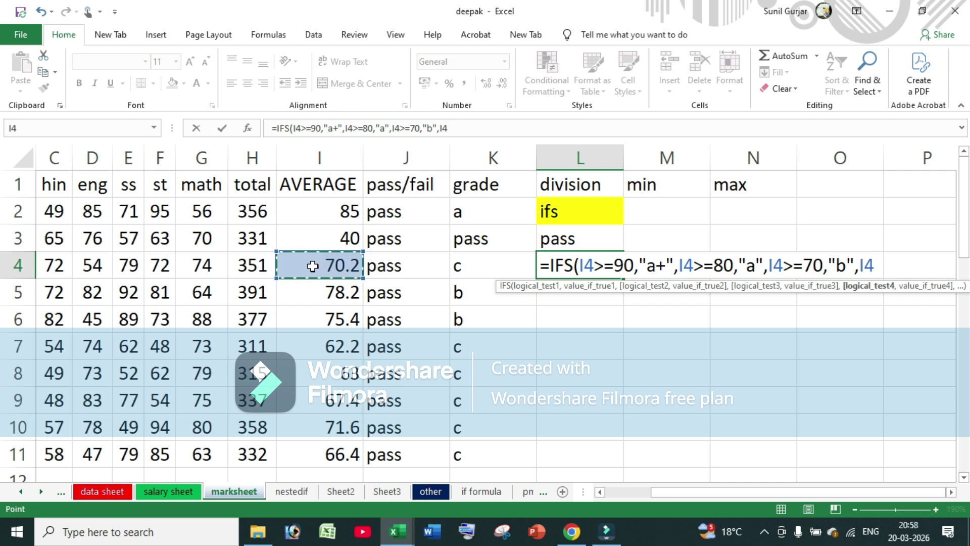
text(>6)
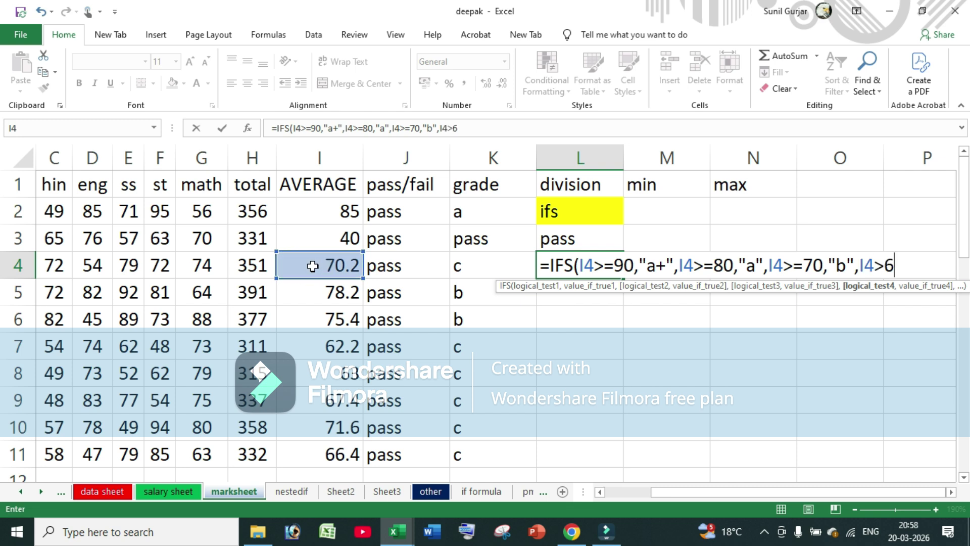
text(0,)
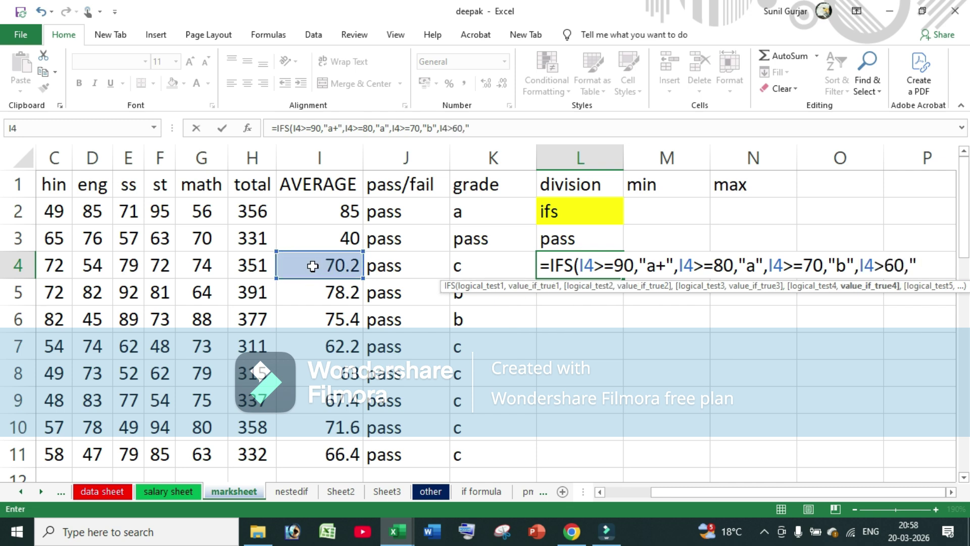
text("c",)
click(313, 266)
text(>)
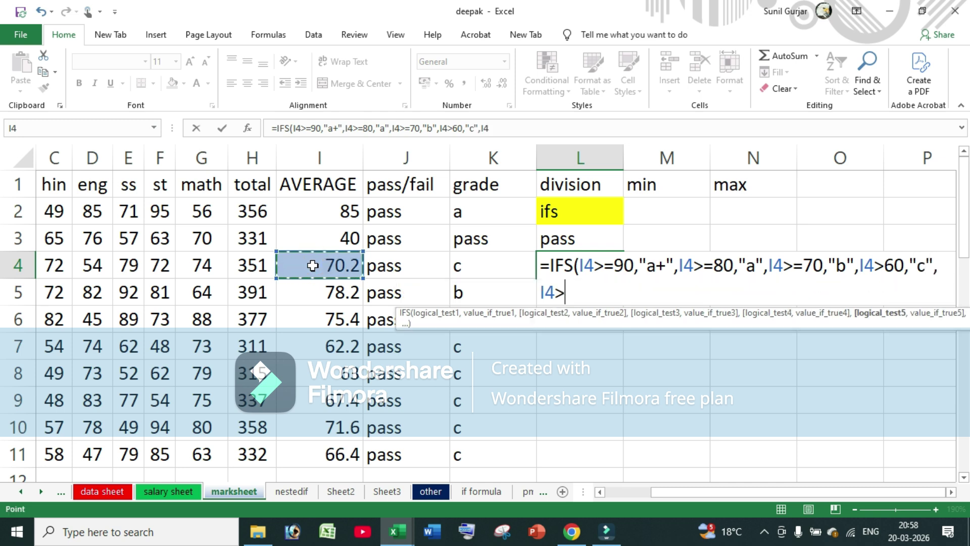
text(=)
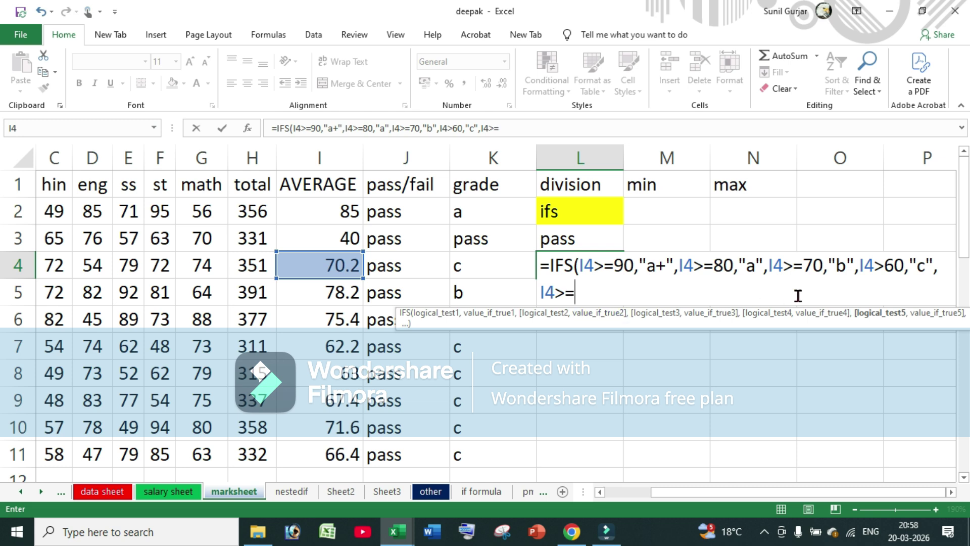
click(885, 269)
text(=)
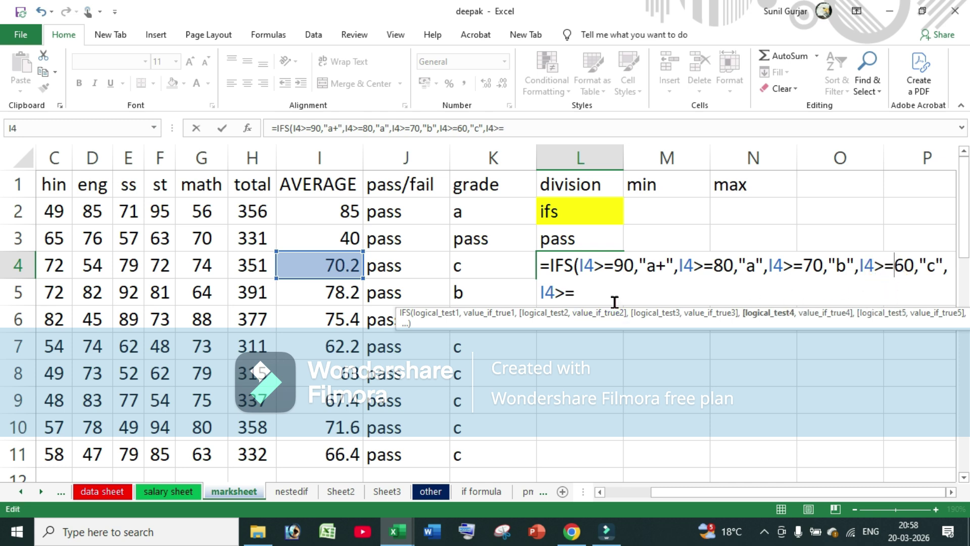
click(582, 295)
text(50,"d)
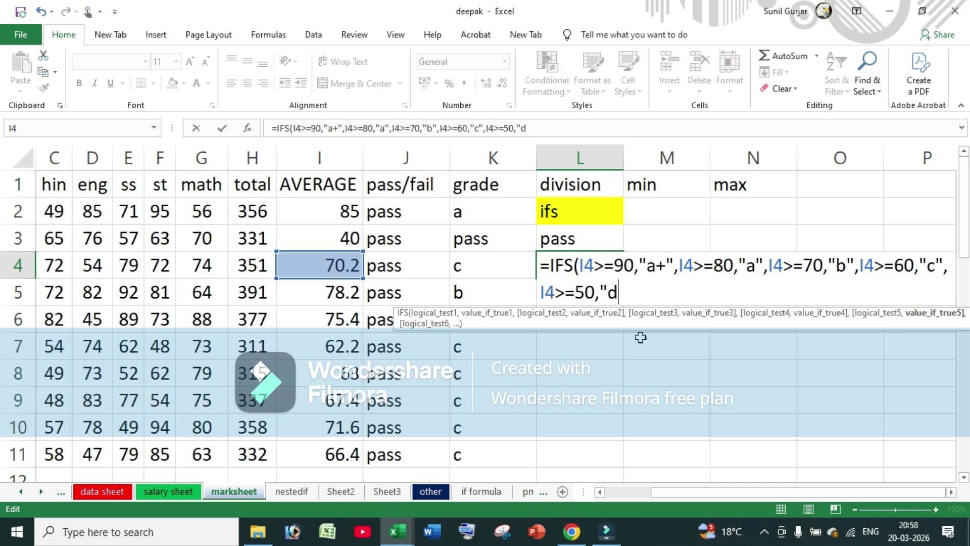
text(",)
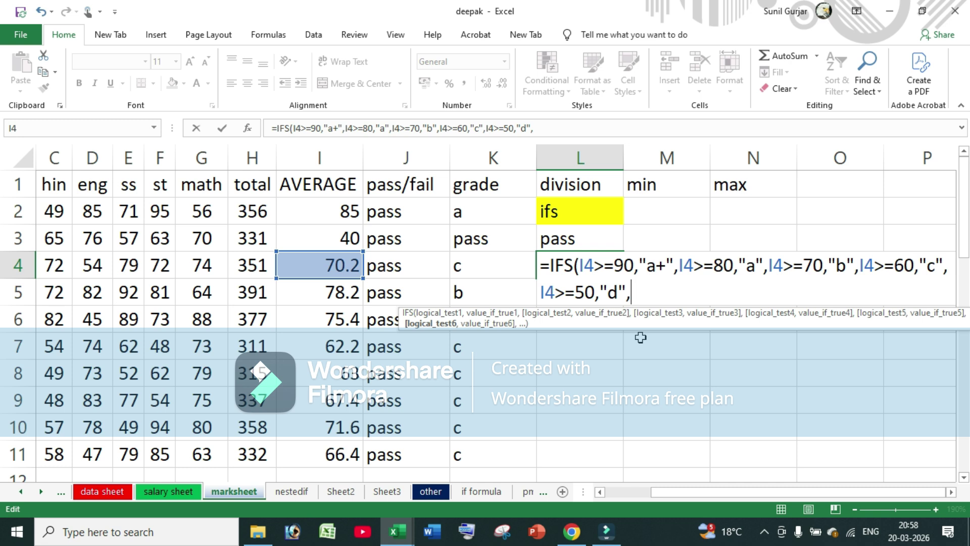
Step: Finish writing the L4 IFS formula with I4>=35 returning "pass", a TRUE default returning "fail", and the closing parenthesis
click(313, 267)
text(>)
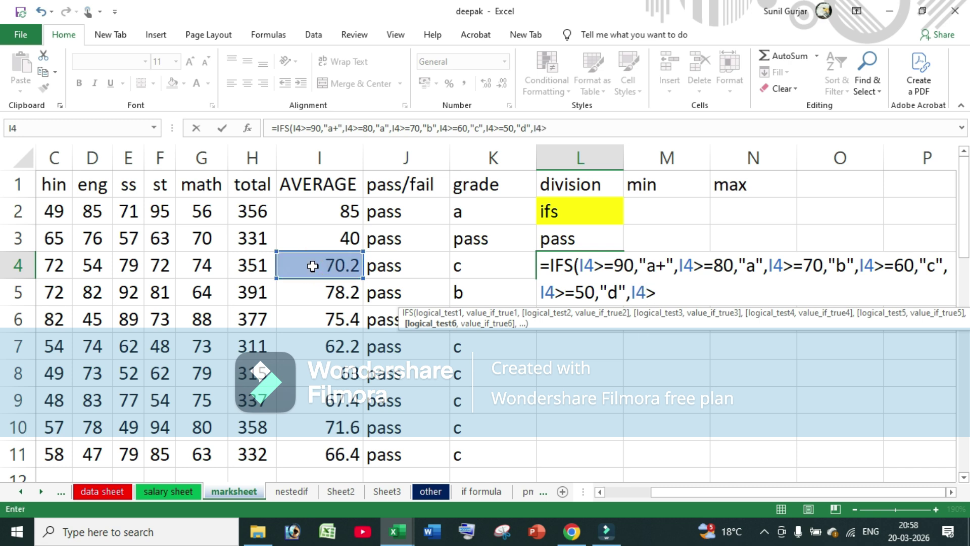
text(=35,)
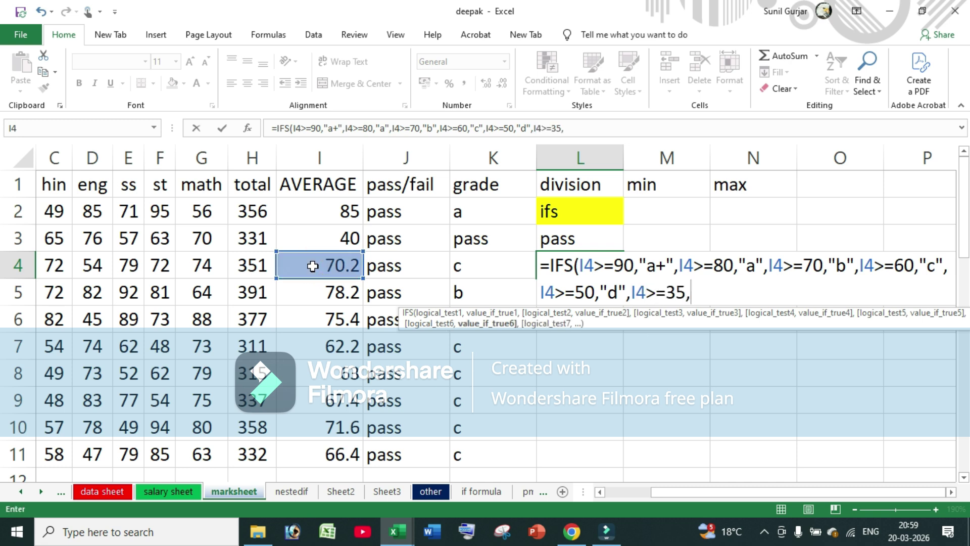
text("pass")
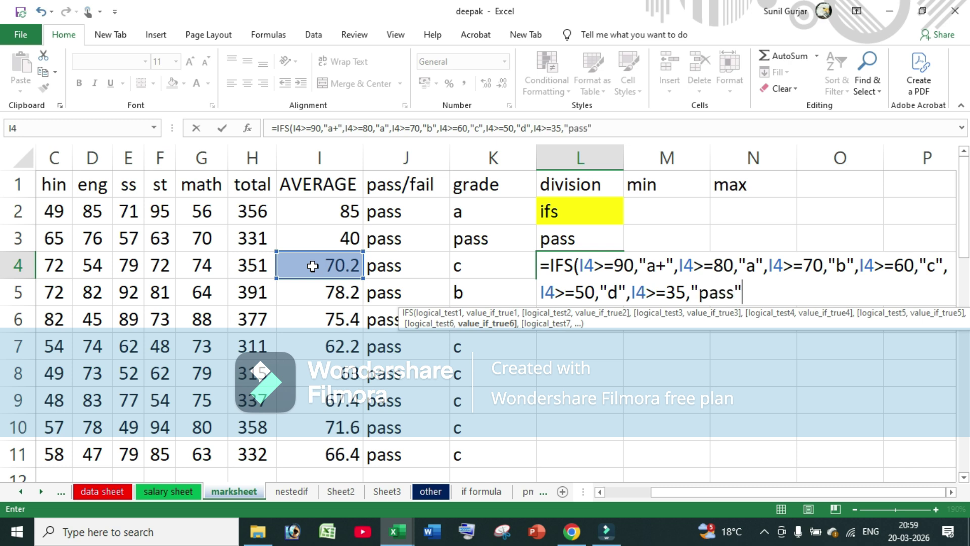
text(,)
text(t)
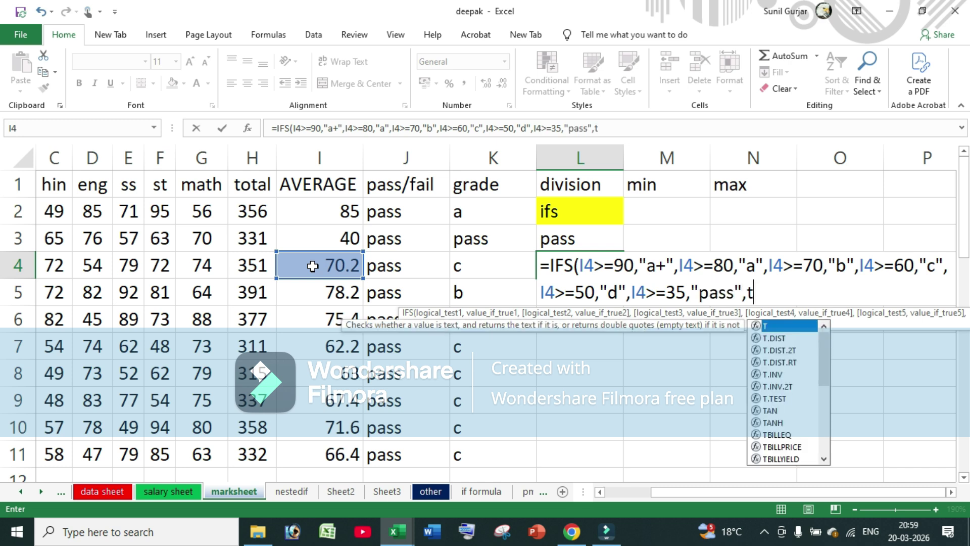
text(rue,)
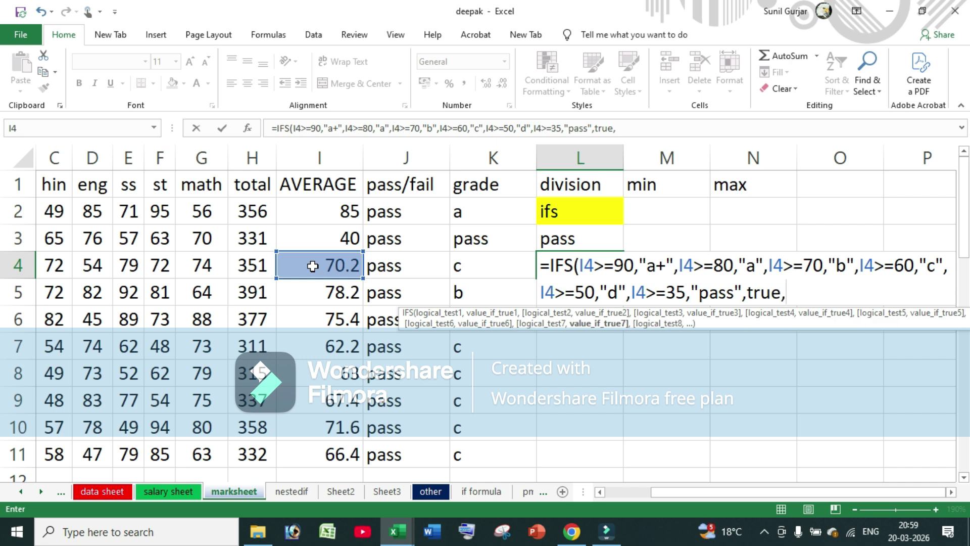
text("fail")
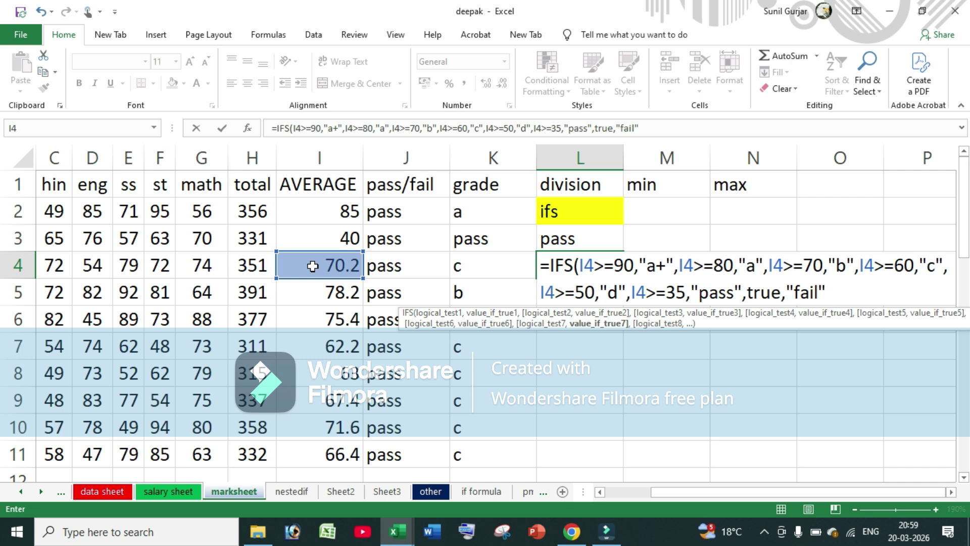
text())
Step: Commit the IFS formula in L4 and fill it down the division column through L11
click(952, 492)
click(952, 492)
click(951, 493)
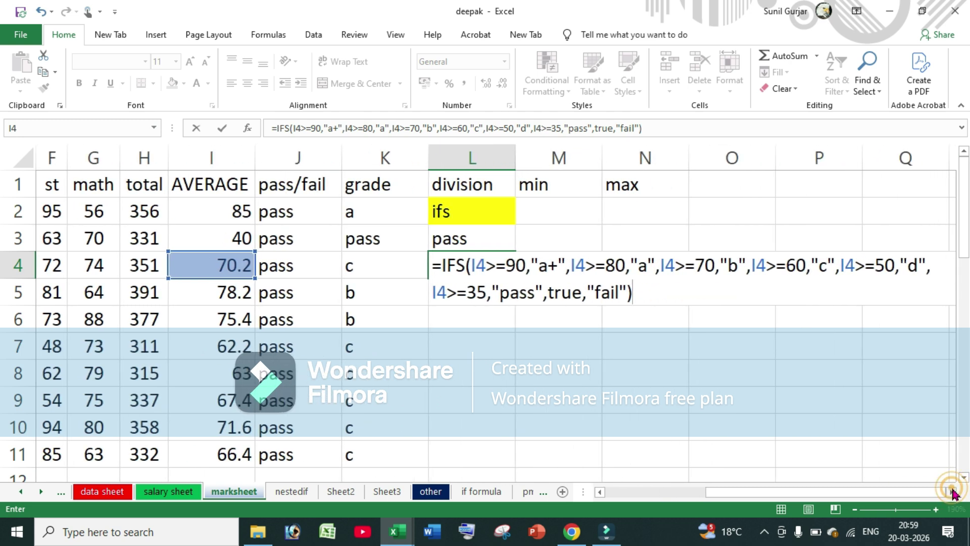
click(951, 493)
click(952, 492)
click(951, 493)
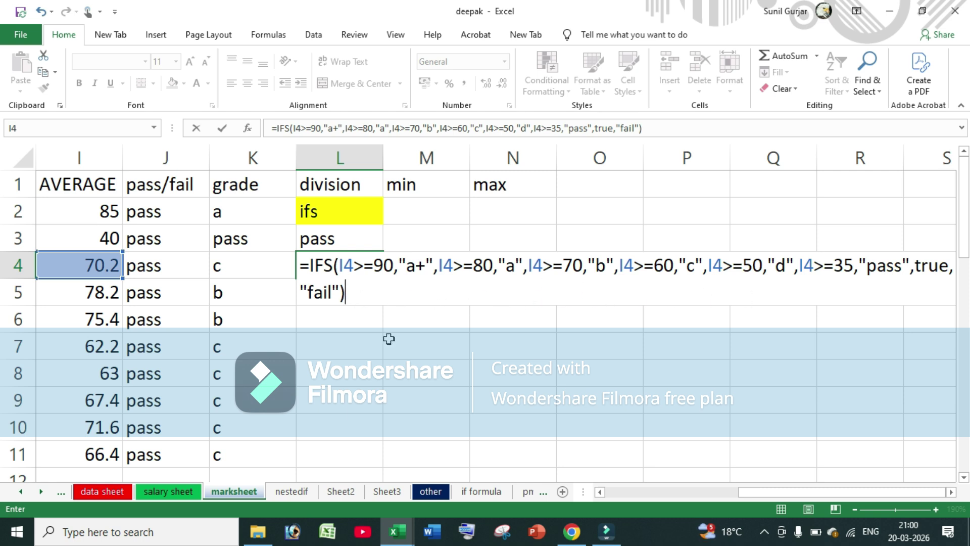
key(Return)
key(Up)
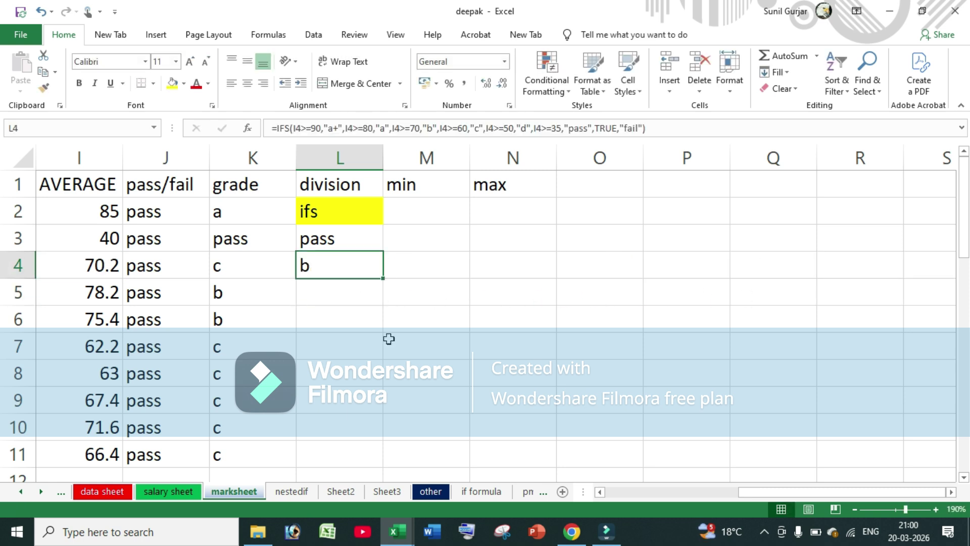
drag(383, 278, 374, 463)
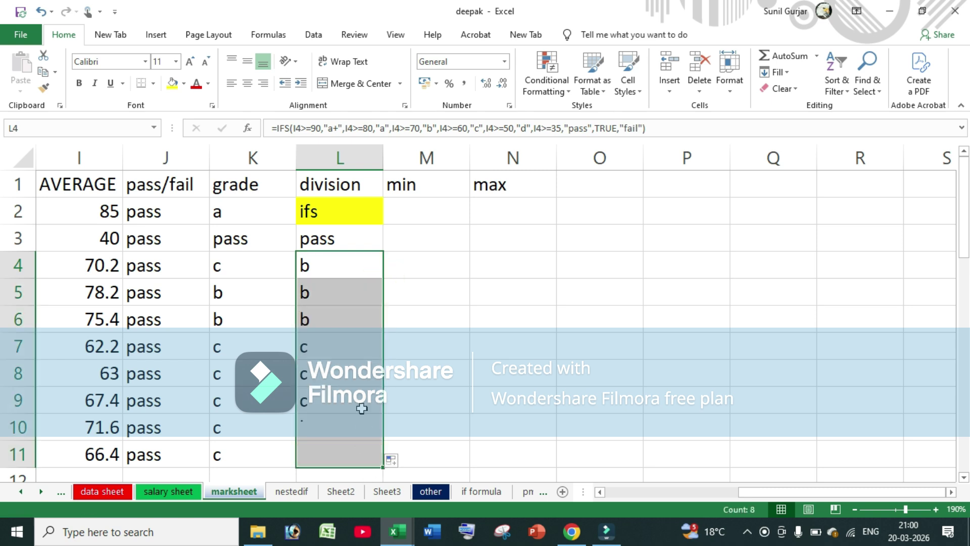
Step: Inspect the copied IFS formula in cell L5, and switch to the nestedif sheet
click(231, 294)
double_click(231, 295)
click(340, 329)
click(310, 294)
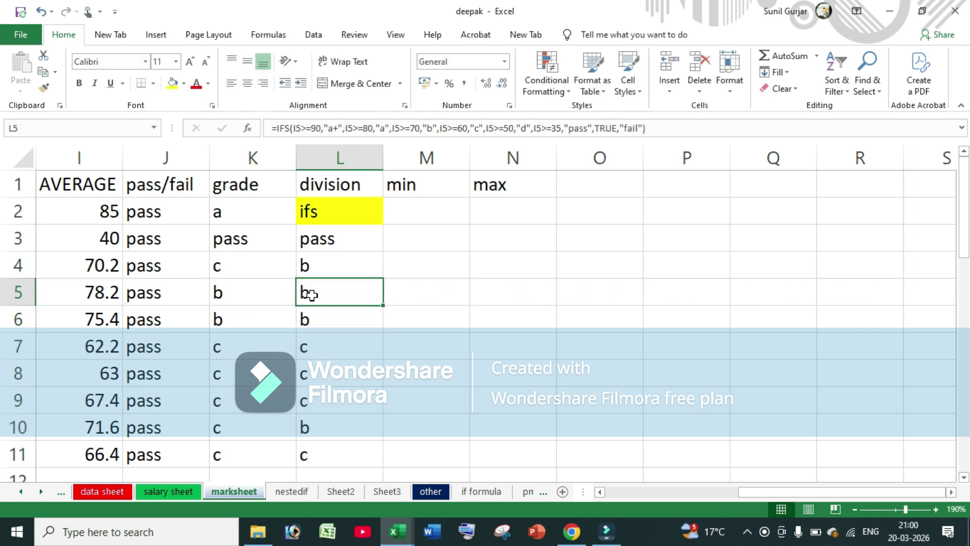
double_click(310, 295)
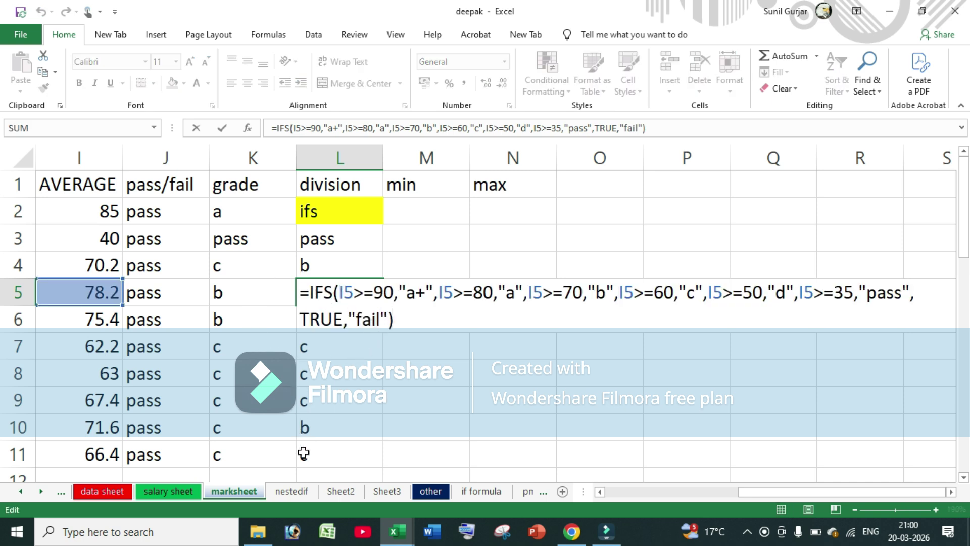
click(293, 491)
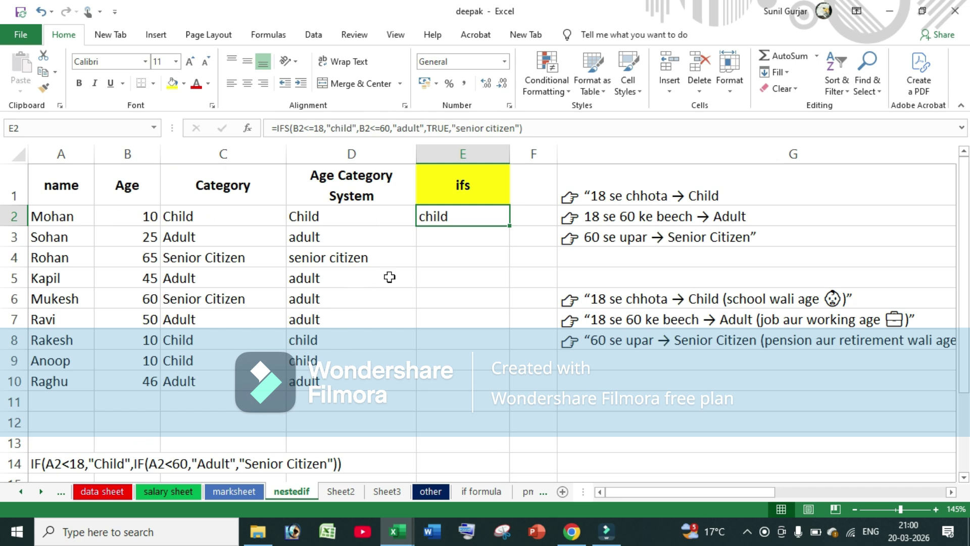
Step: Inspect the nested IF formulas in D2 and D3 and the age category rules in column G
click(337, 219)
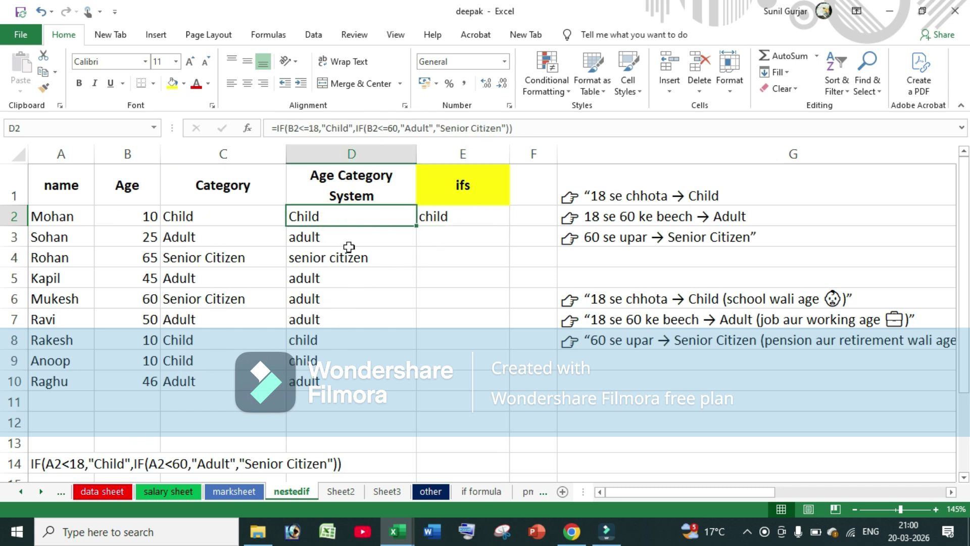
click(669, 203)
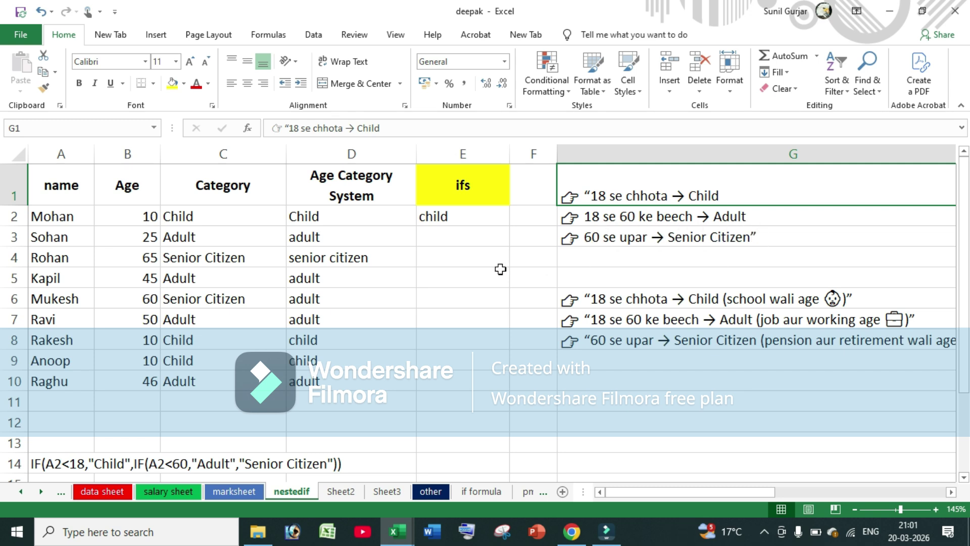
click(458, 238)
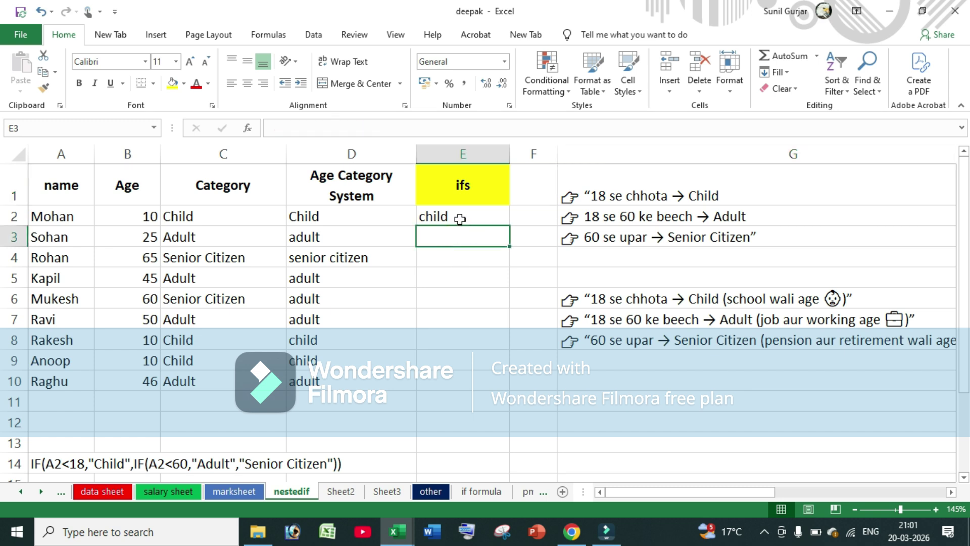
click(348, 237)
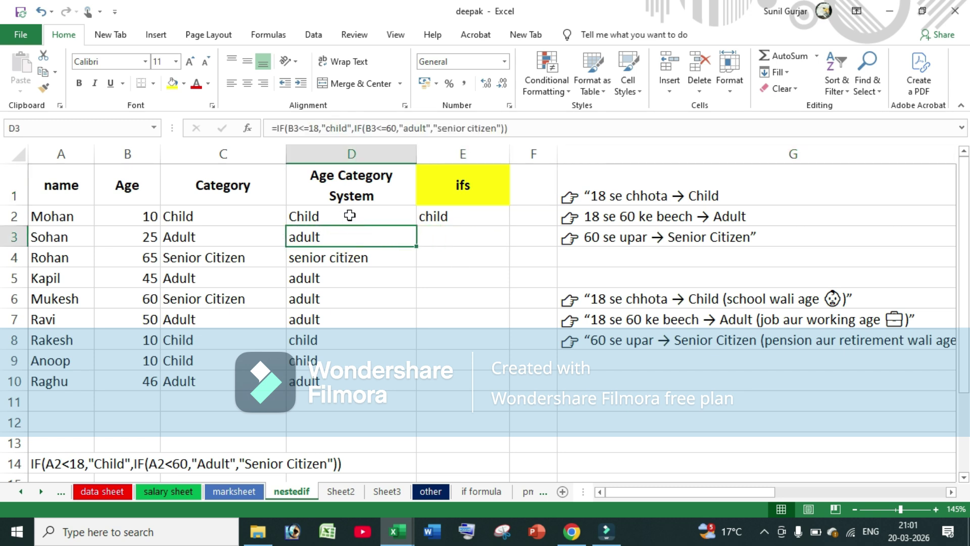
double_click(341, 248)
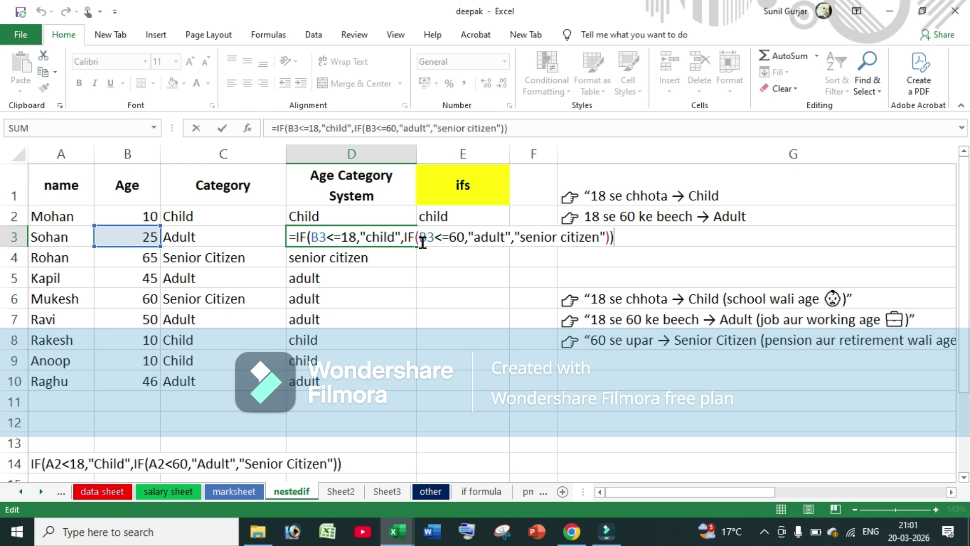
click(436, 271)
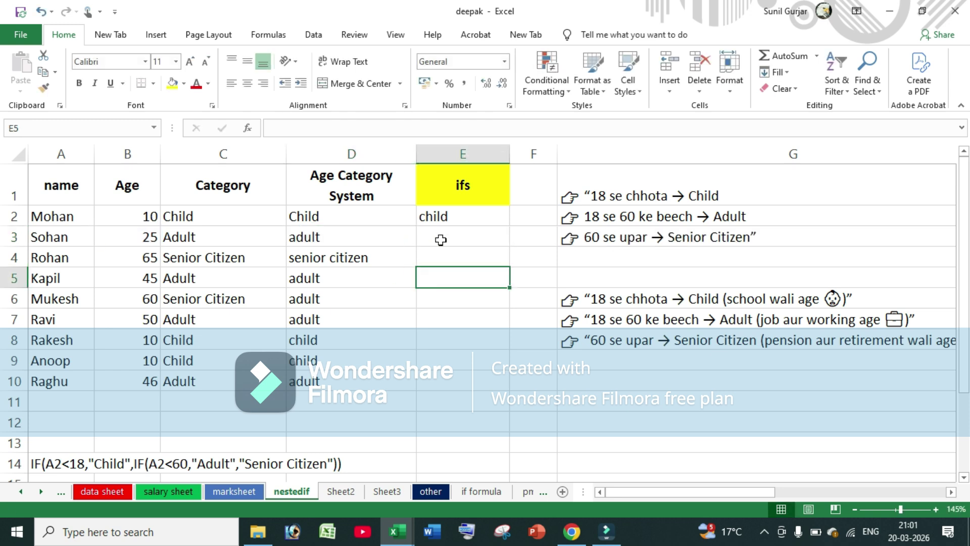
Step: Start an IFS formula in E3 with B3<=18 returning "child"
click(442, 235)
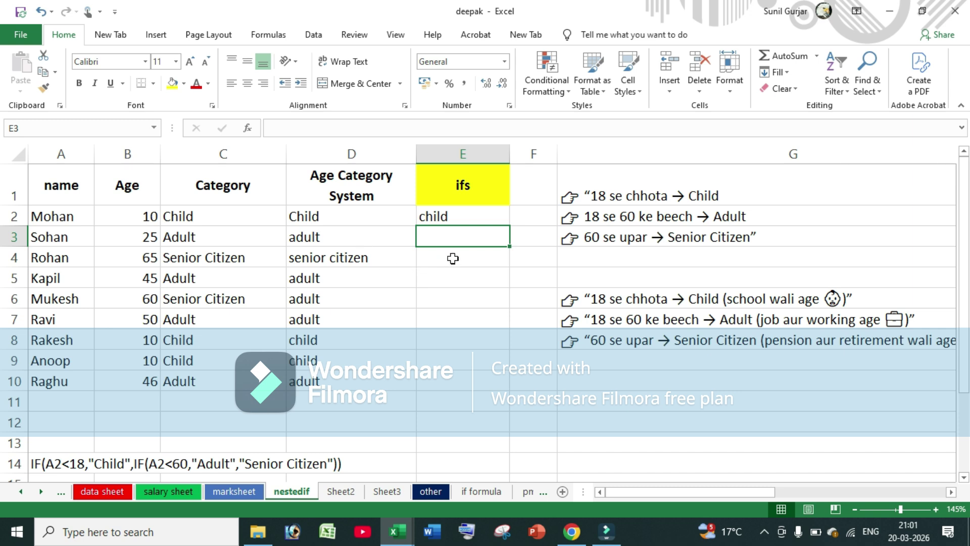
text(=IFS()
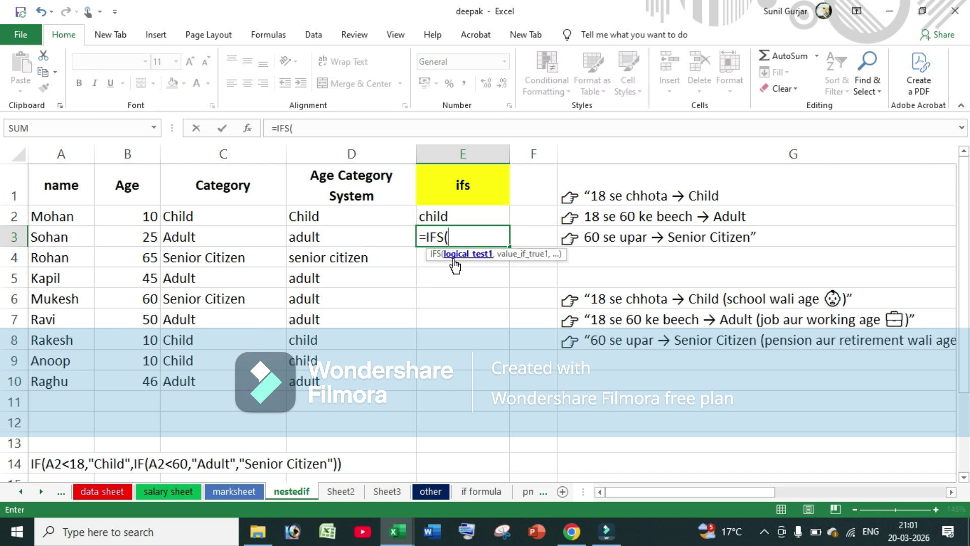
click(144, 239)
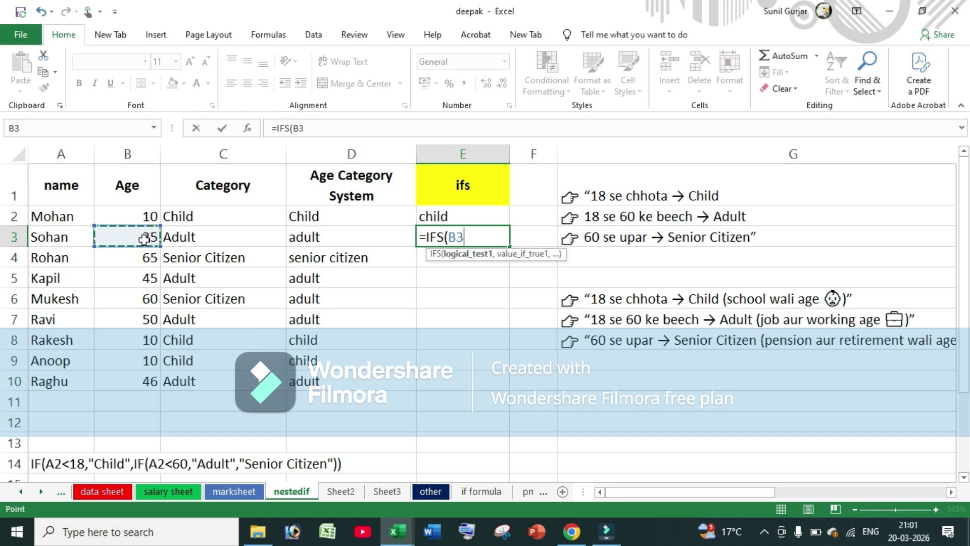
text(<=18,)
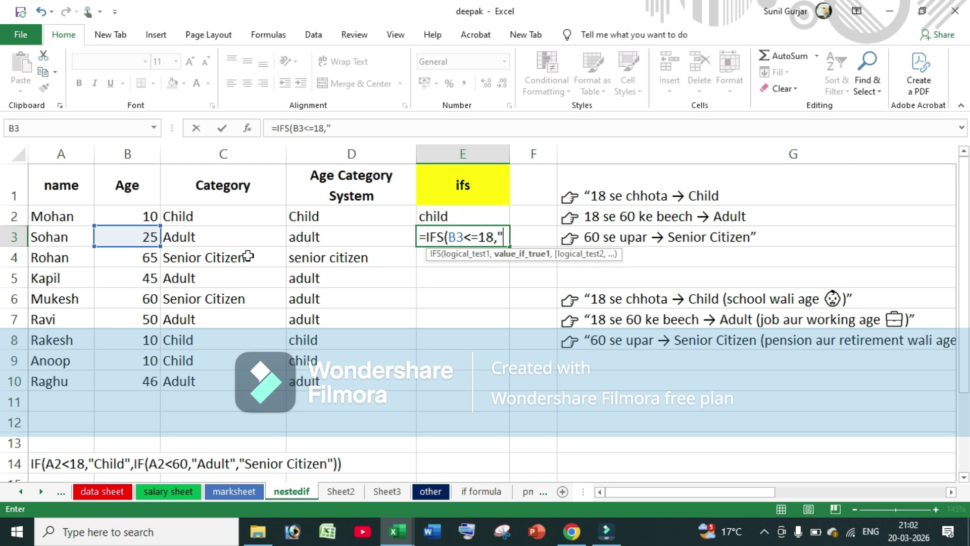
text("child)
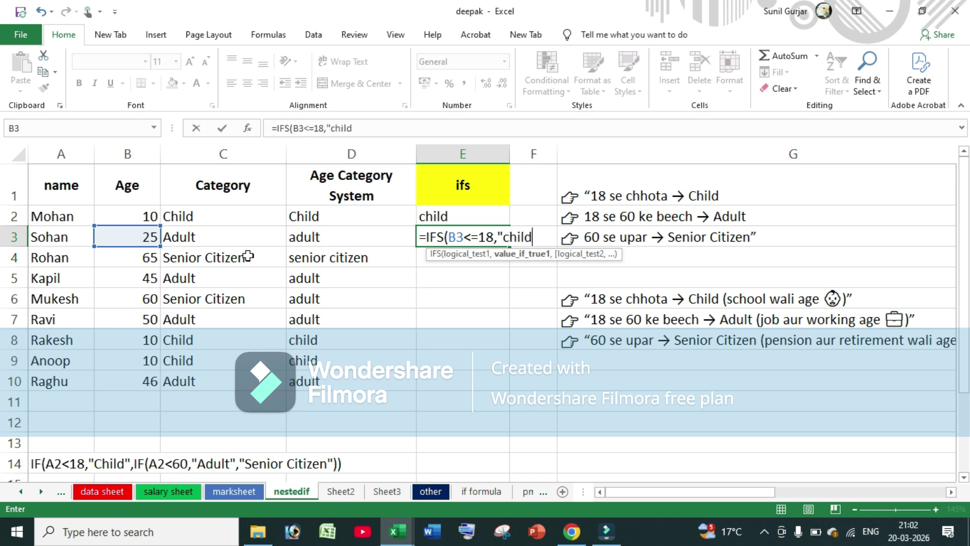
text(",)
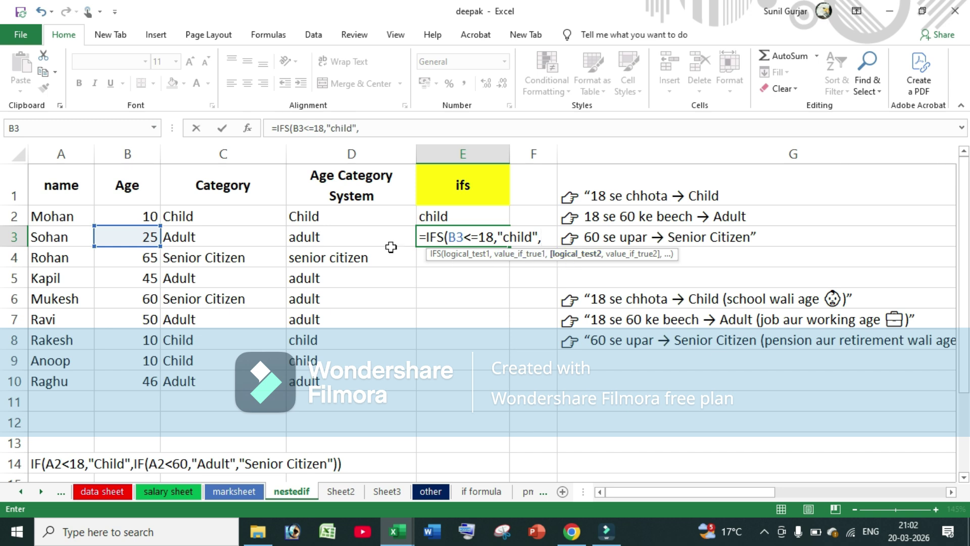
Step: Complete the E3 IFS formula with B3<=60 returning "adult" and a TRUE default returning "senior citizen", and commit it
click(148, 237)
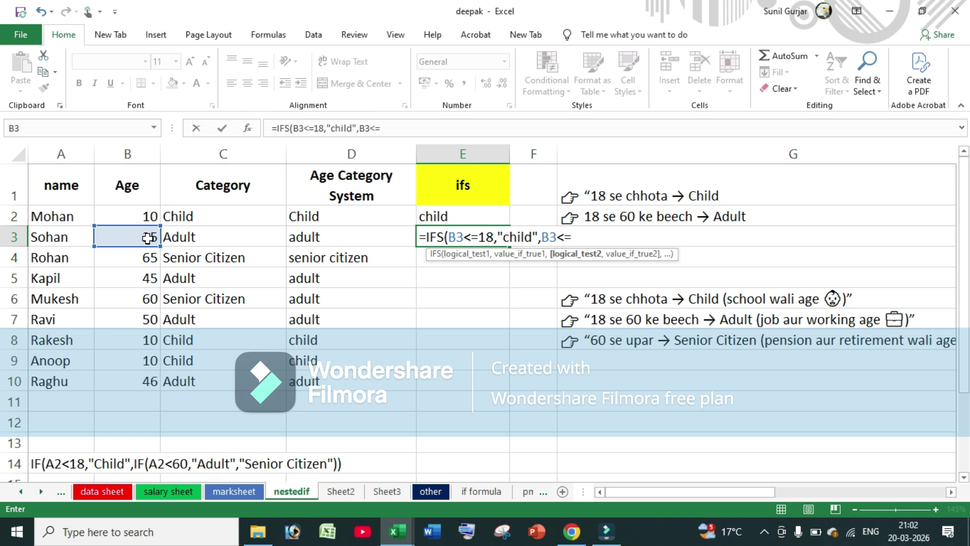
text(60,"adult")
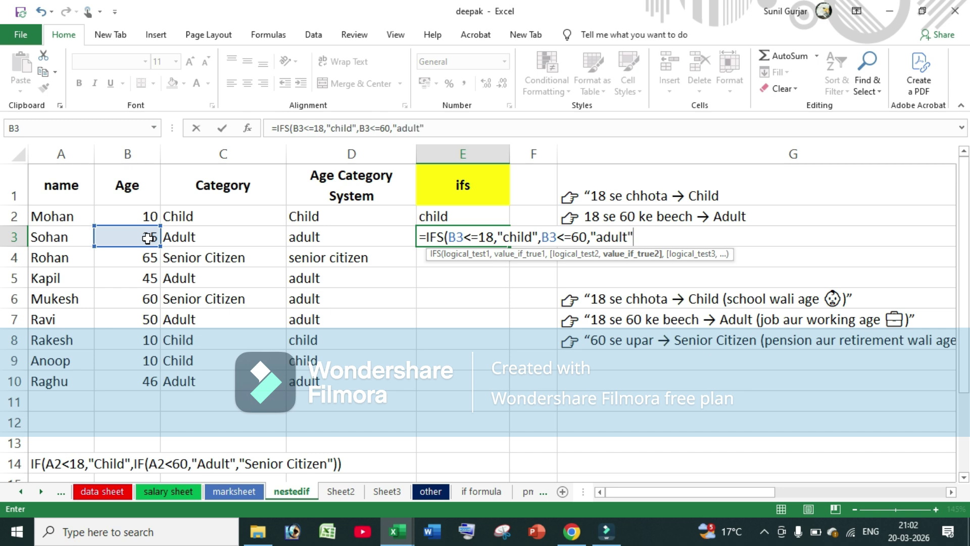
text(,true)
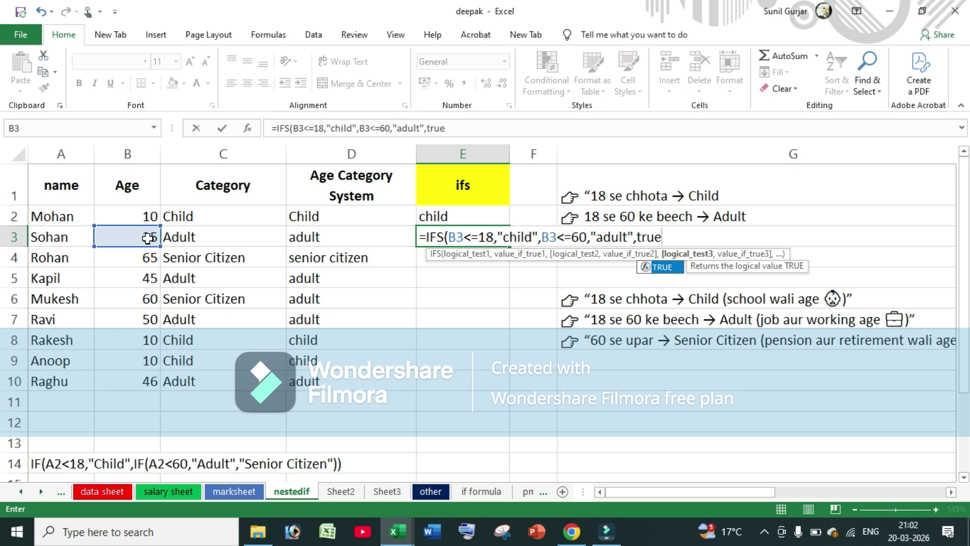
text(,)
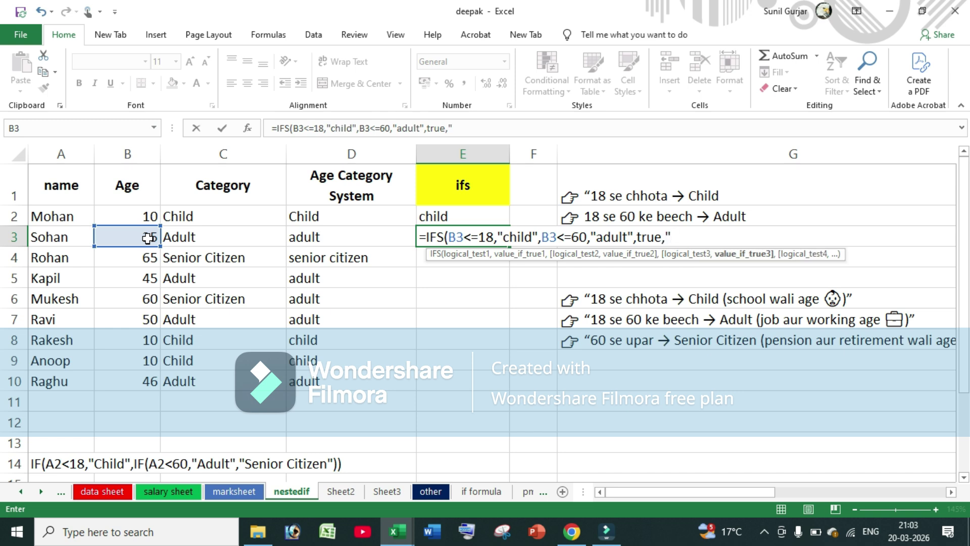
text("senior citizen)
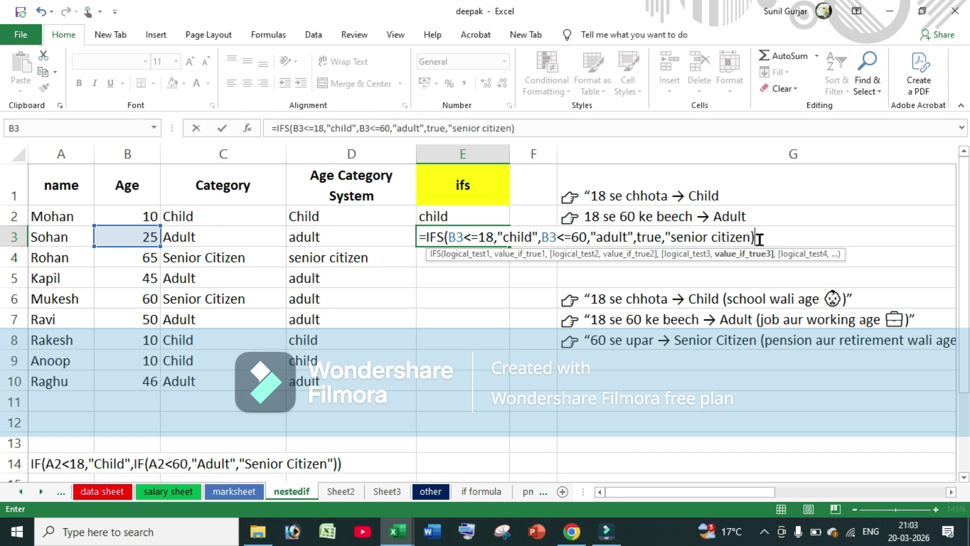
click(582, 238)
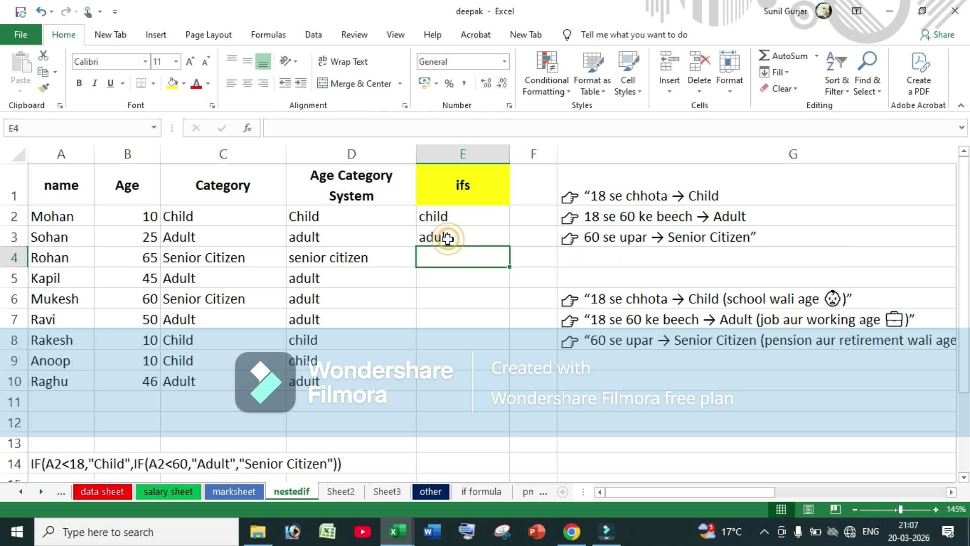
Step: Fill the IFS formula from E3 down the ifs column, and switch to Sheet2
click(444, 238)
mouse_move(511, 247)
mouse_down()
mouse_move(496, 378)
mouse_move(496, 258)
mouse_up()
click(341, 491)
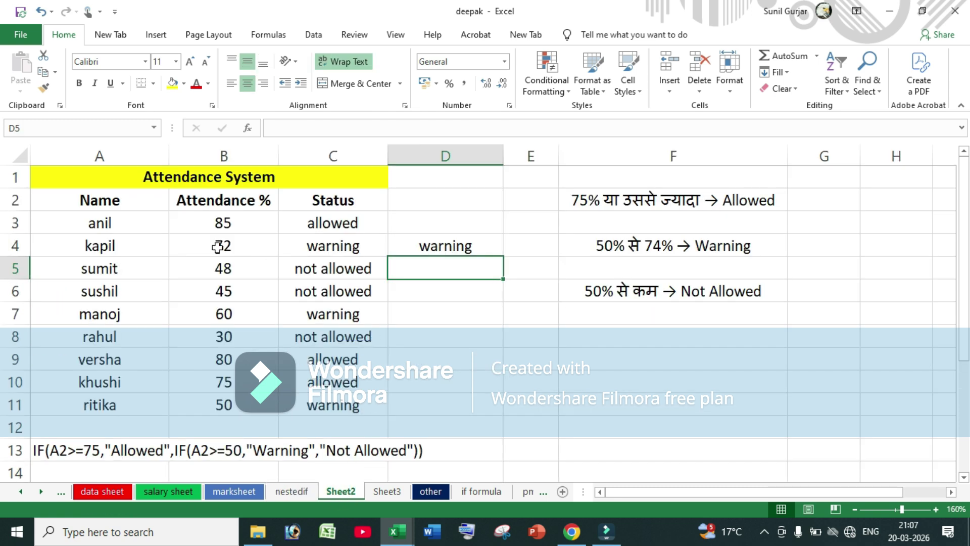
Step: Examine the attendance rules in column F and the existing IFS formula in D4
click(632, 202)
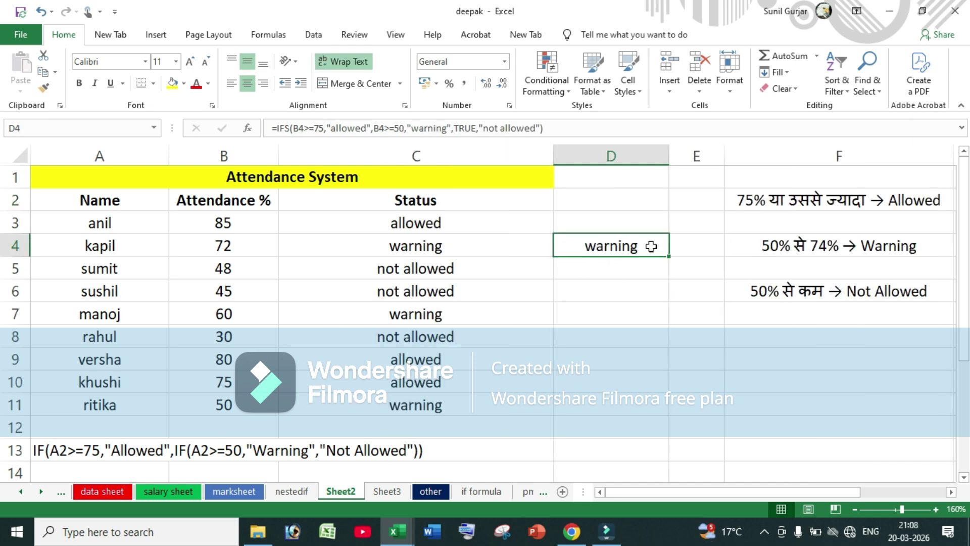
key(Down)
key(Down)
key(Down)
key(Down)
key(Down)
key(Down)
Step: Begin an IFS formula in D5 for the third student's attendance status
click(607, 273)
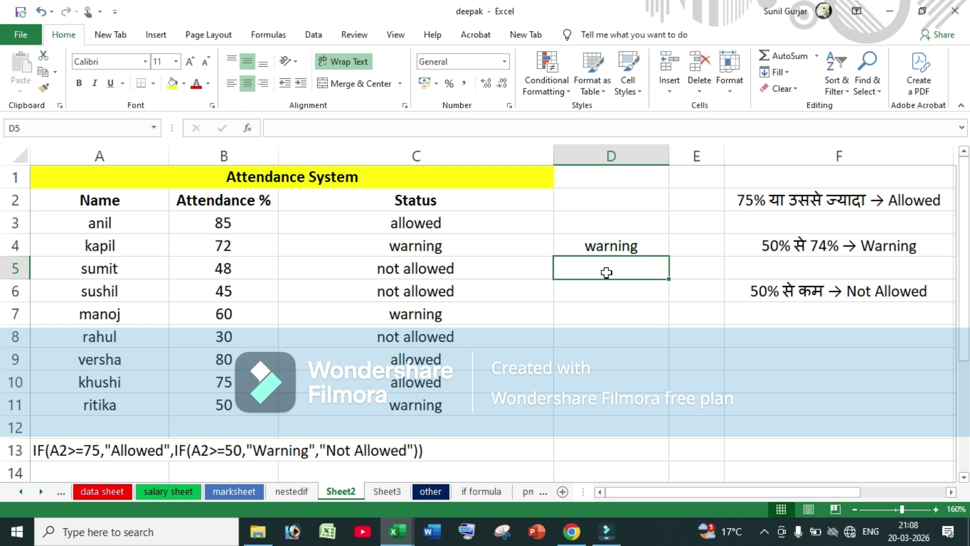
text(=)
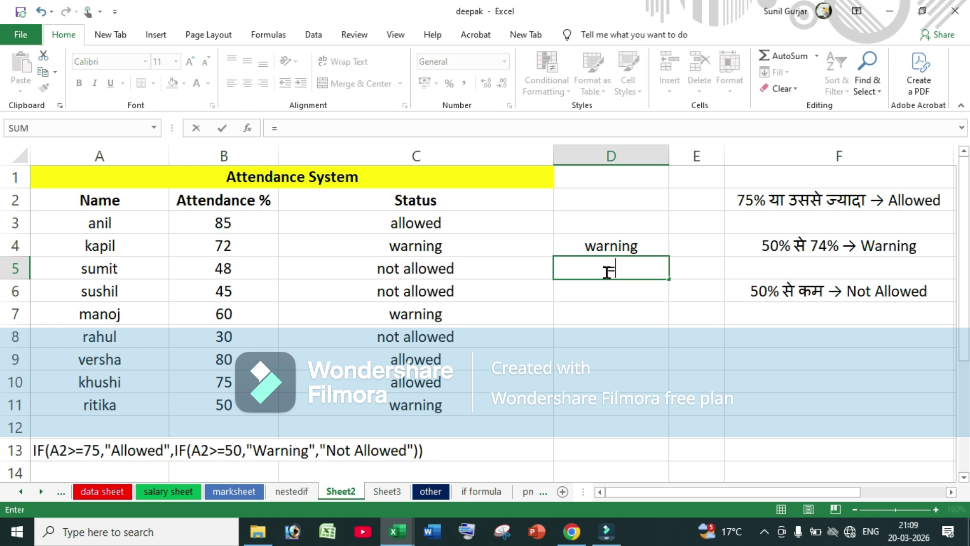
text(ifs)
key(Tab)
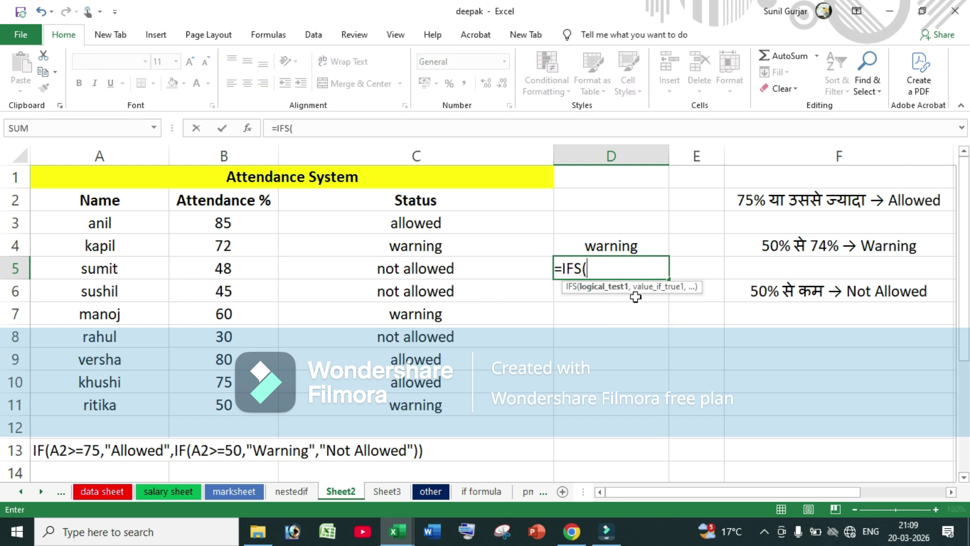
click(228, 272)
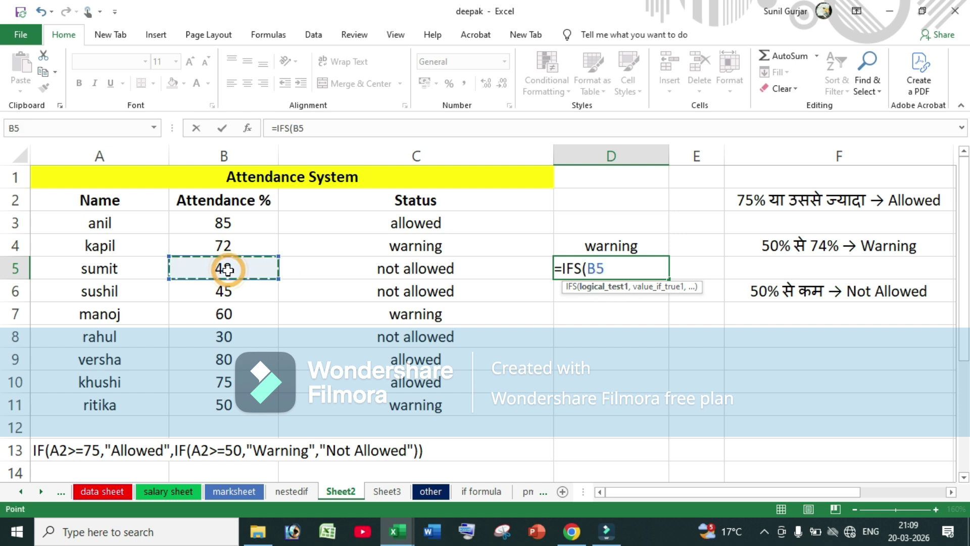
text(>)
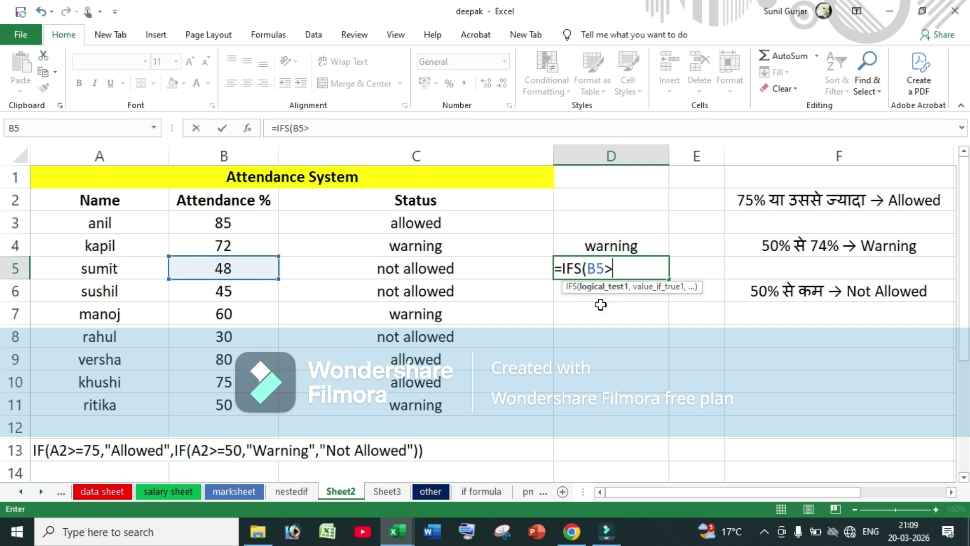
key(BackSpace)
key(BackSpace)
key(BackSpace)
key(BackSpace)
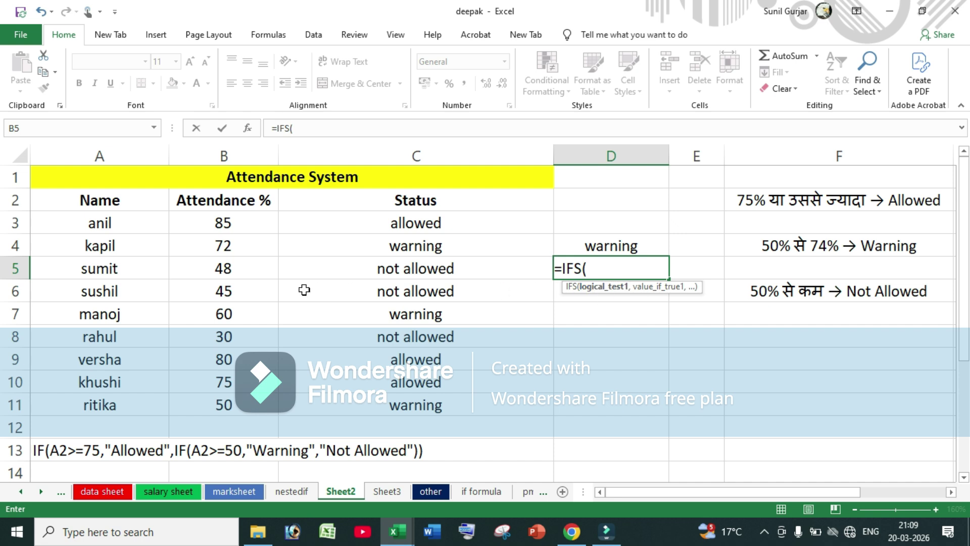
Step: Add the first condition to the D5 IFS formula: B5>=75 returning "allowed"
click(237, 270)
text(>)
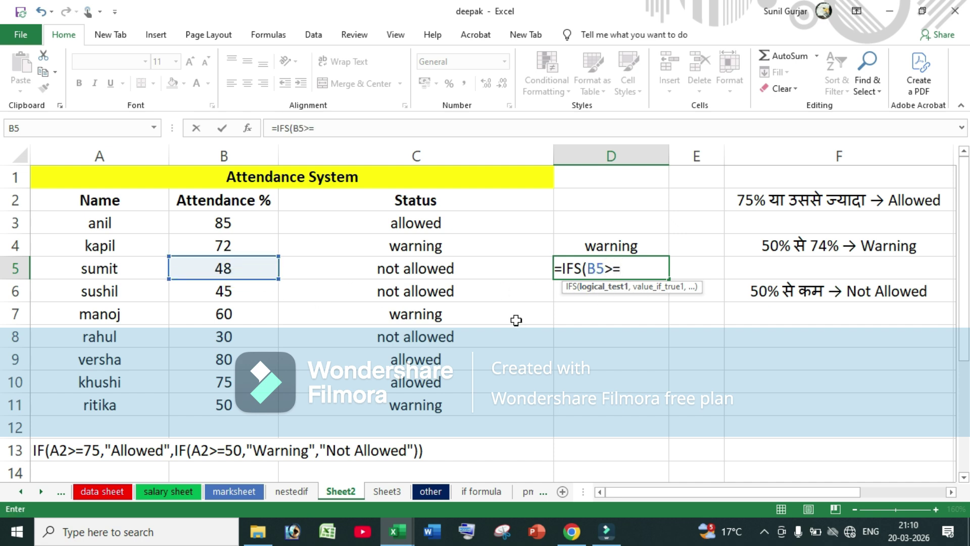
text(=75,)
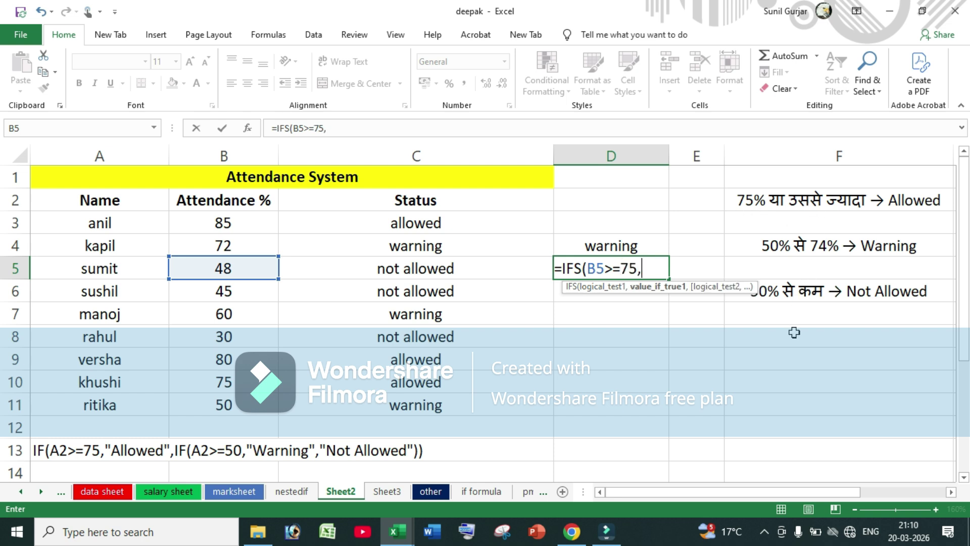
text("allowed",)
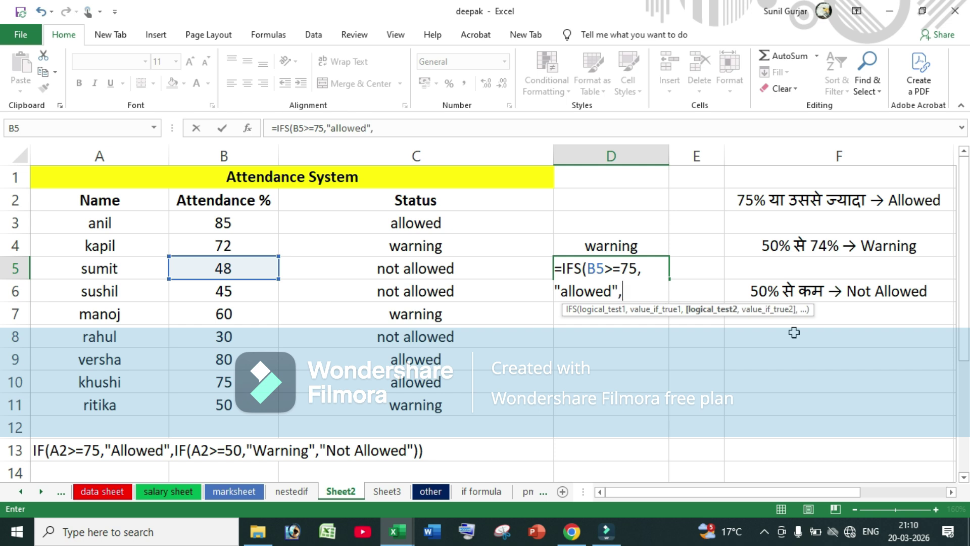
Step: Complete the D5 IFS formula with B5>=50 returning "warning" and a TRUE default returning "not allowed", and commit it
click(240, 274)
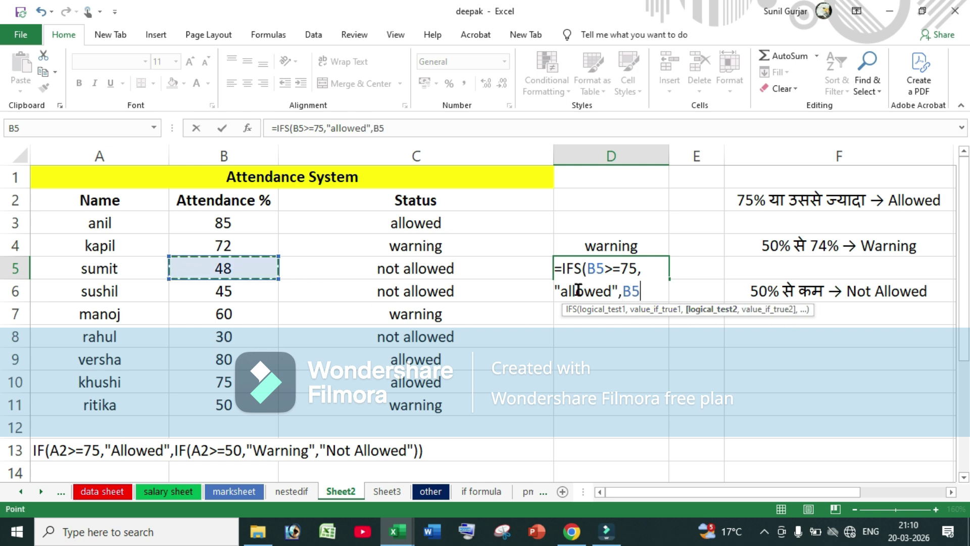
text(>)
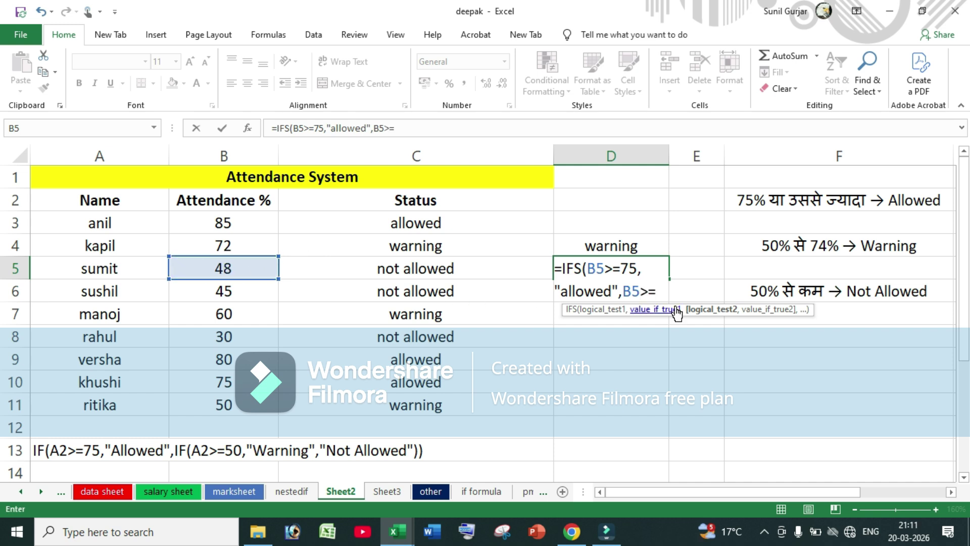
text(=50,)
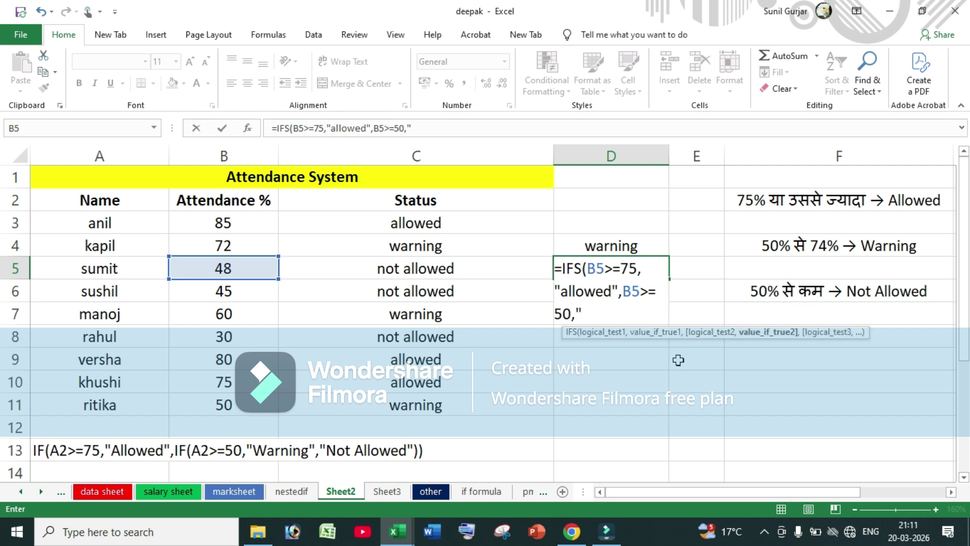
text("warning",true,")
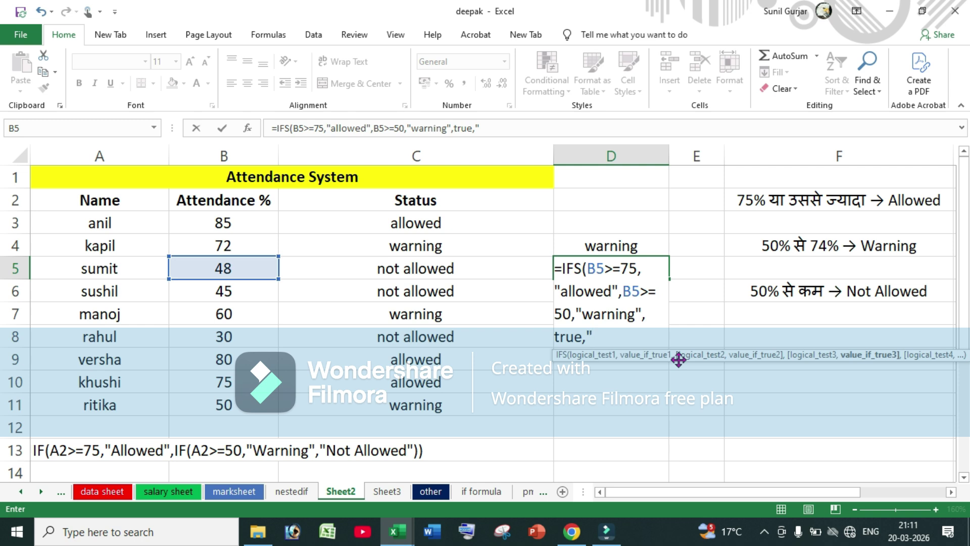
text(not allowed"))
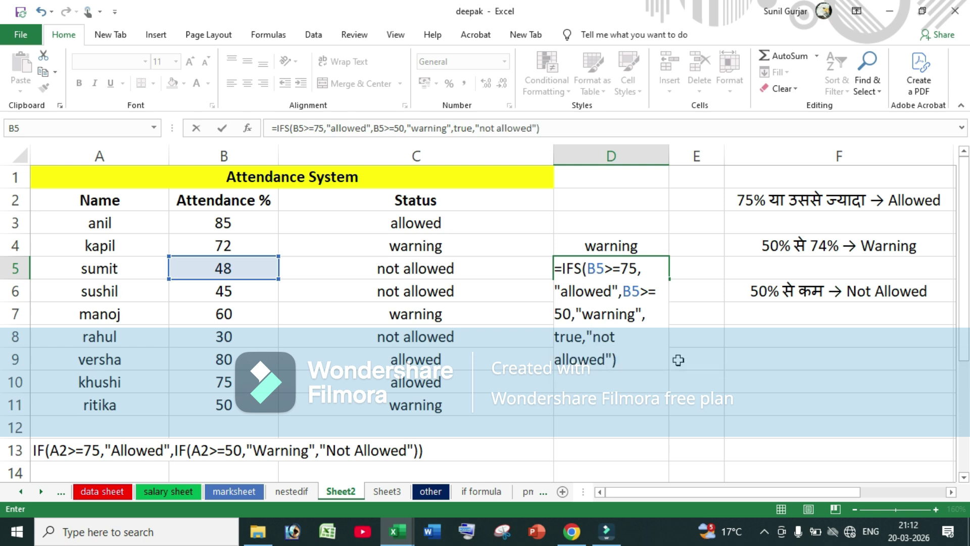
key(Return)
click(611, 268)
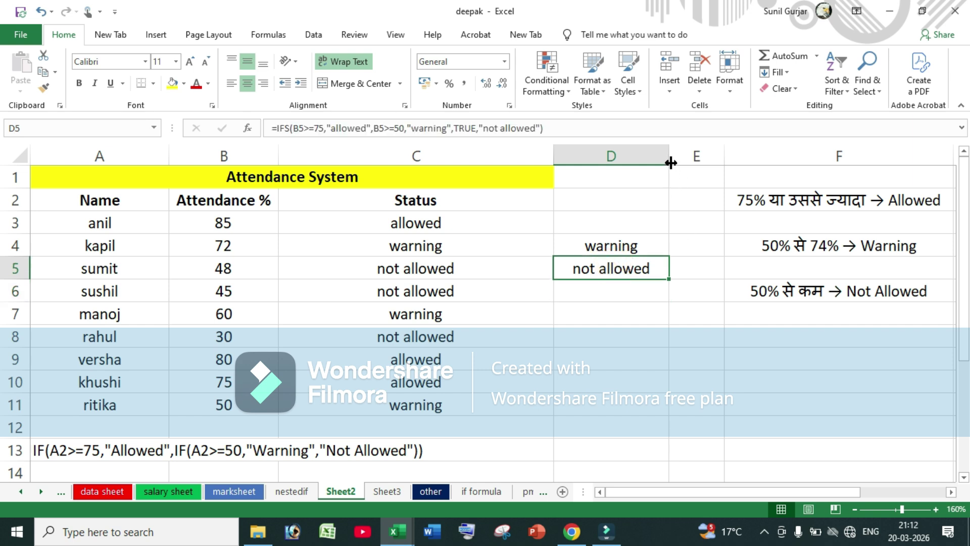
Step: Widen column D and fill the D5 IFS formula down through D11
drag(670, 162, 788, 163)
key(F2)
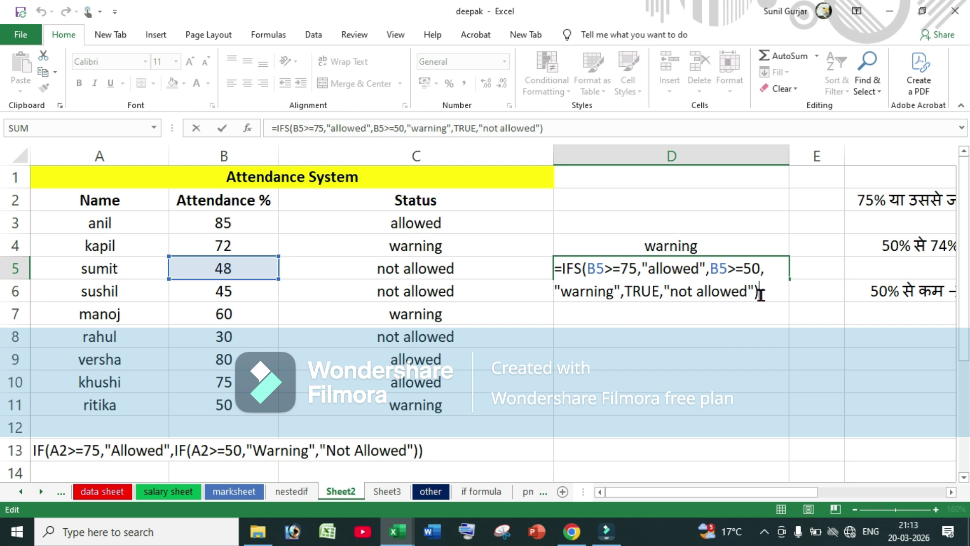
key(Return)
click(726, 271)
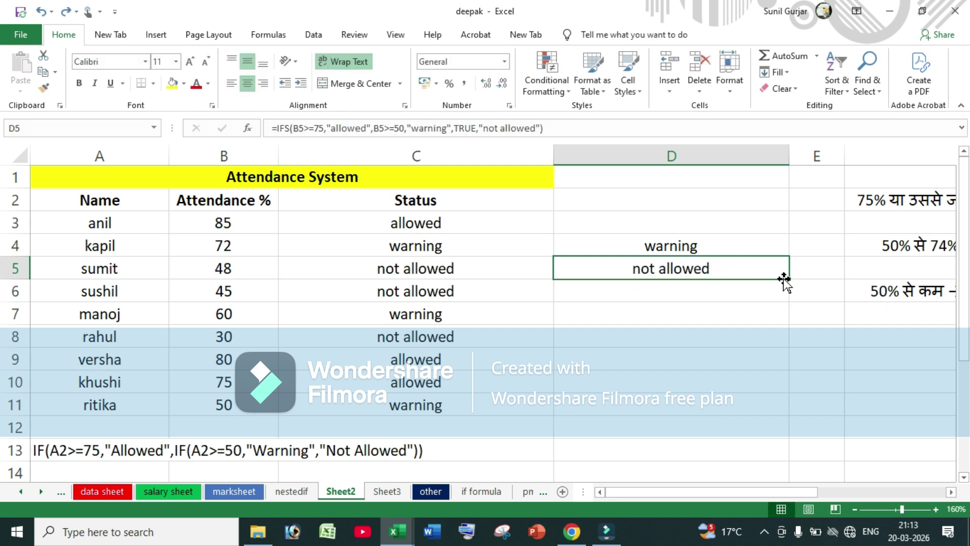
drag(788, 280, 789, 407)
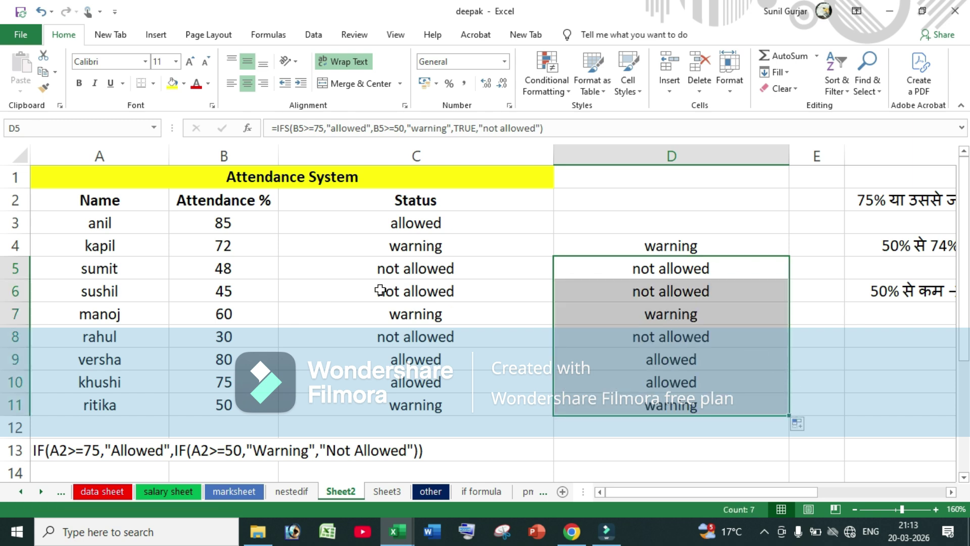
Step: Open Sheet3 and examine the nested IF formulas in the Electricity Bill column
key(ctrl+Page_Down)
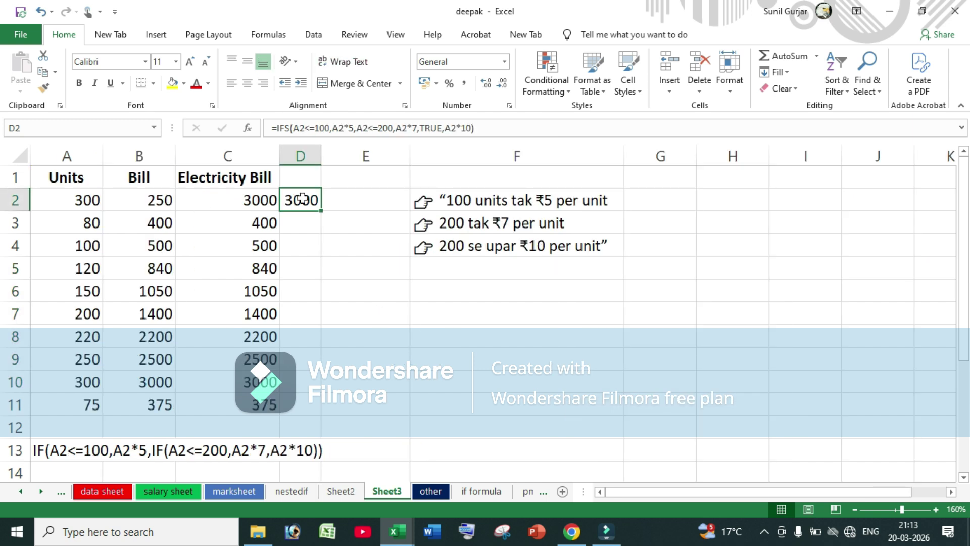
click(256, 199)
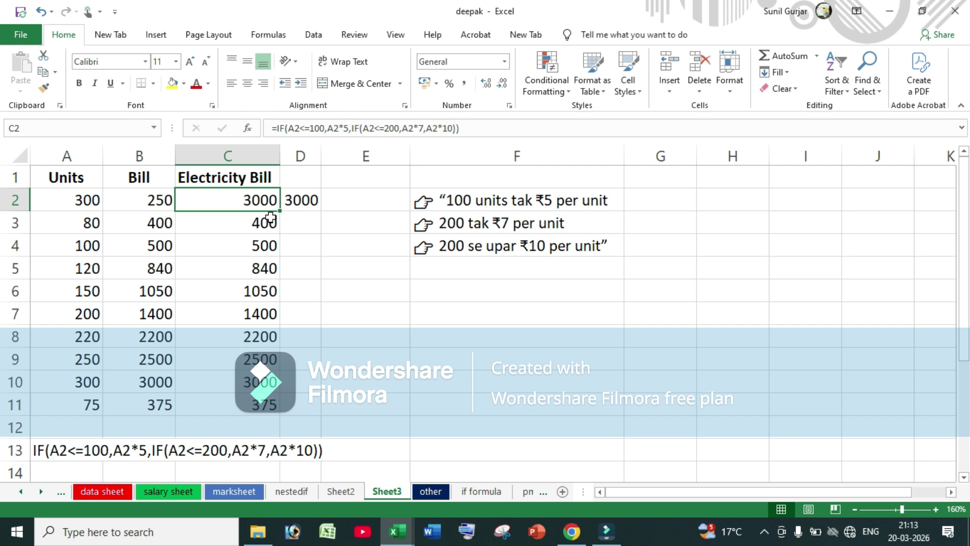
double_click(187, 201)
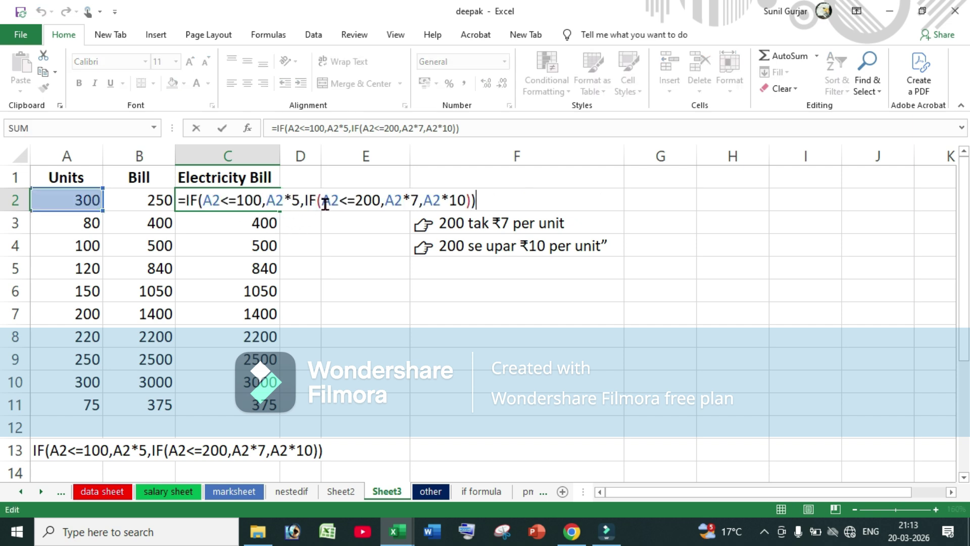
key(Return)
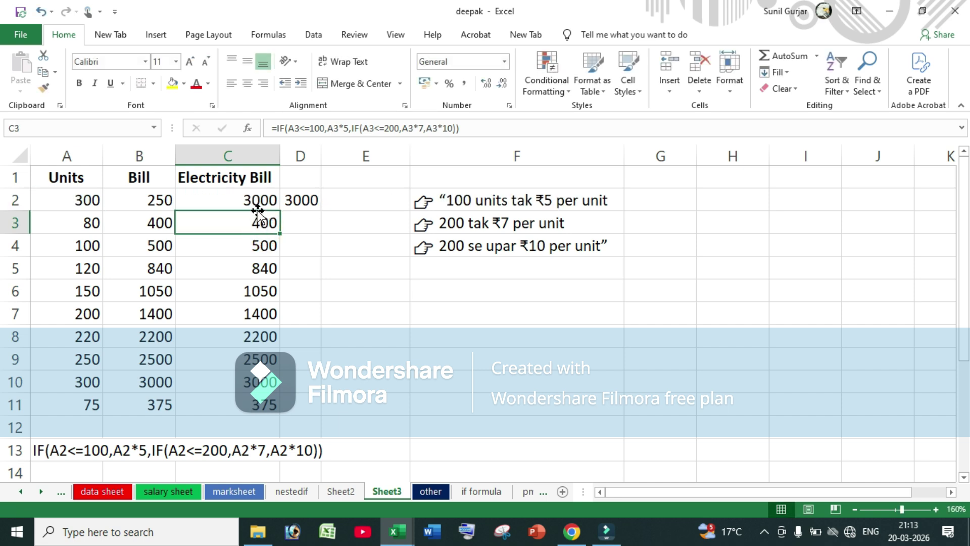
click(257, 200)
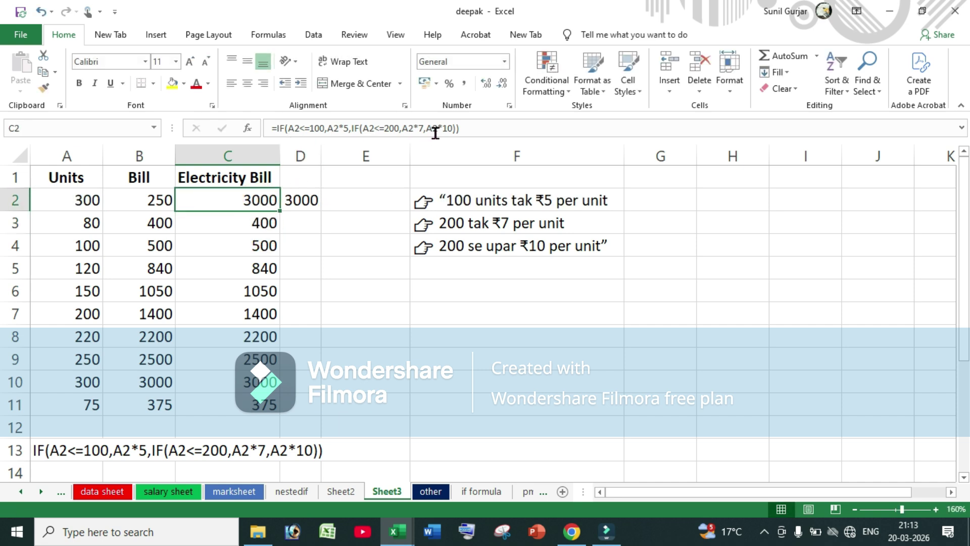
key(Return)
key(F2)
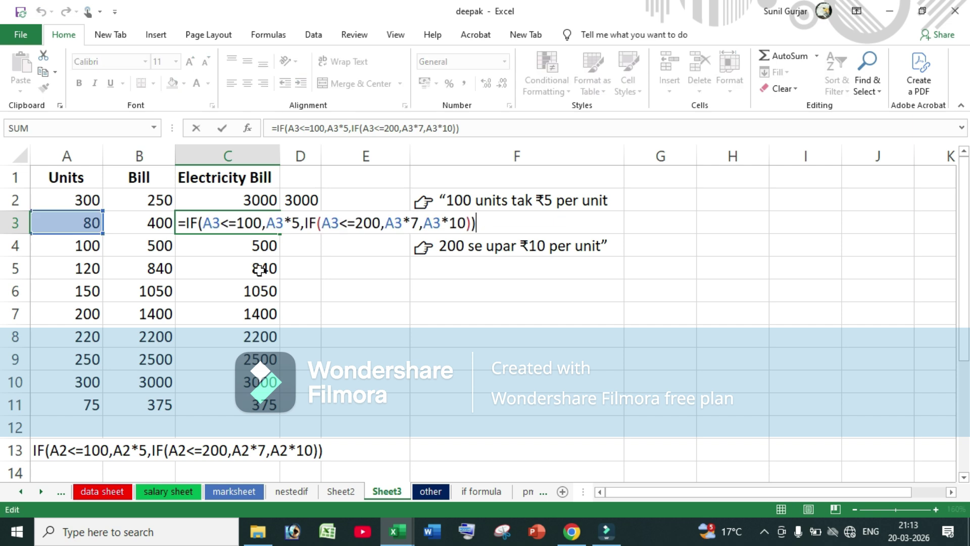
double_click(255, 268)
double_click(260, 310)
double_click(260, 352)
double_click(260, 381)
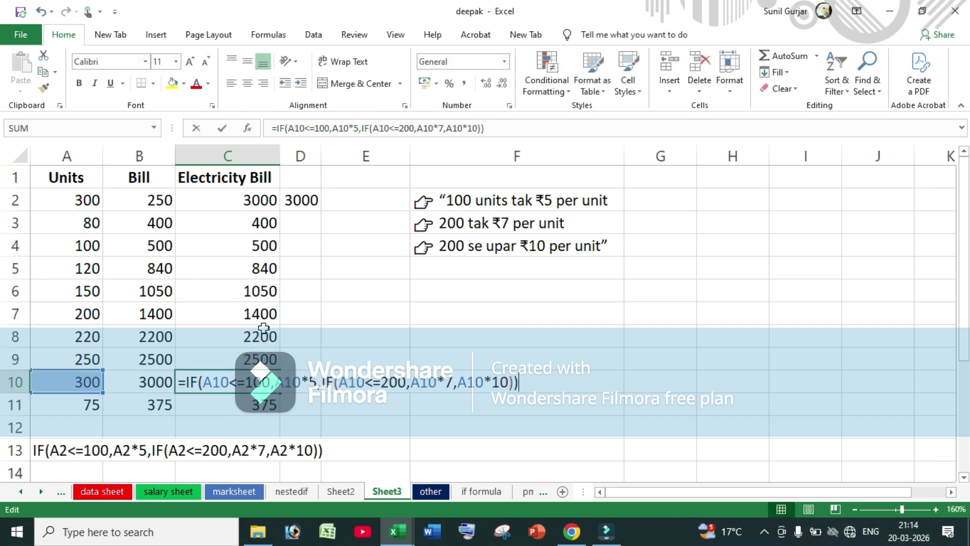
double_click(259, 292)
Step: Compare the IFS formula in D2 with the nested IF formula in C2
click(302, 200)
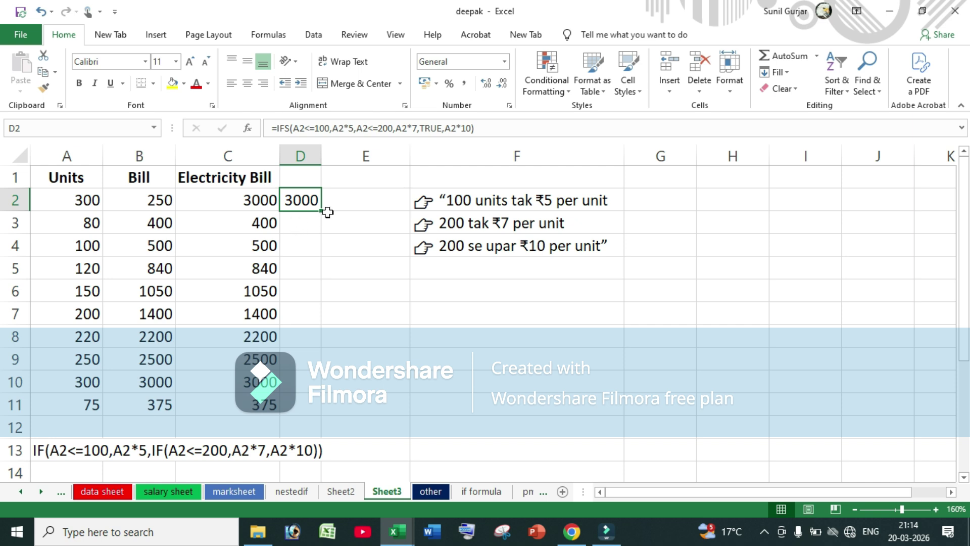
key(Left)
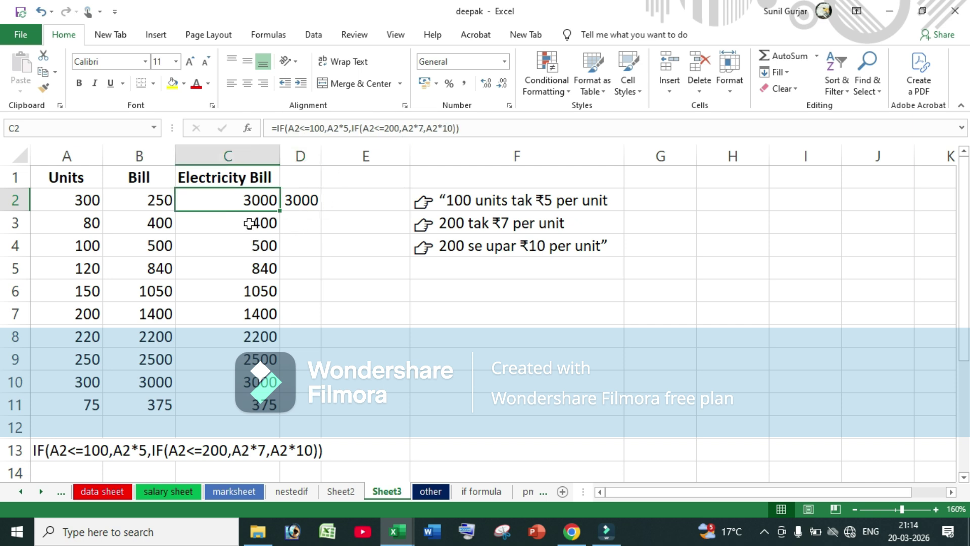
click(303, 202)
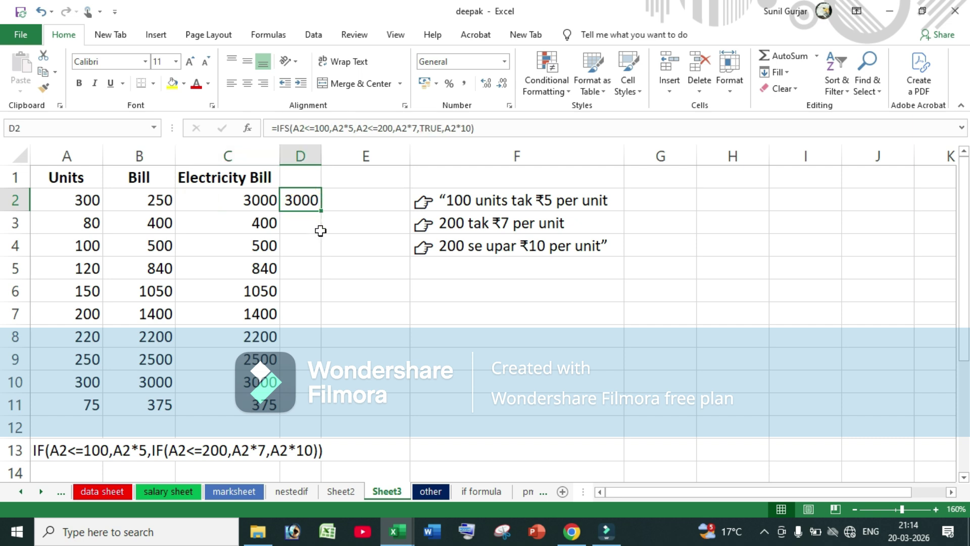
key(F2)
key(Return)
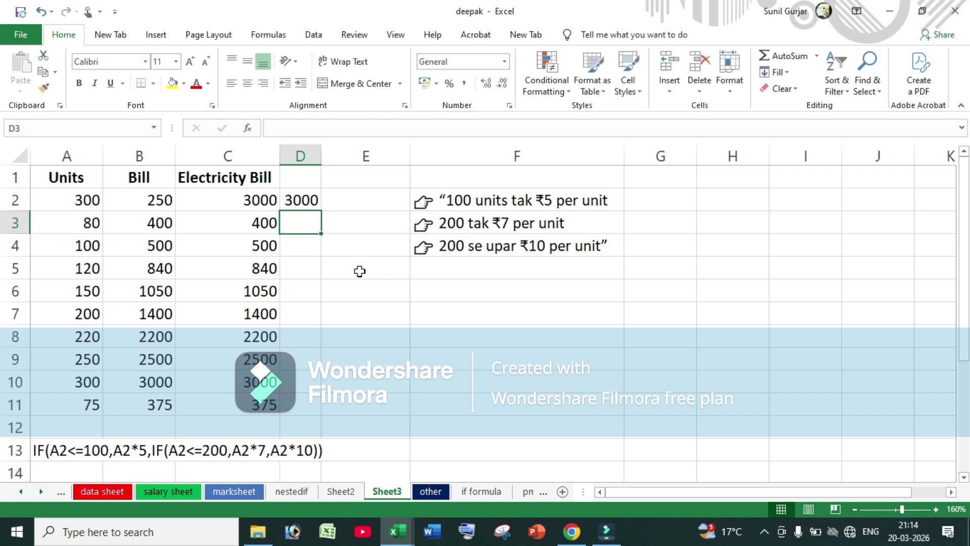
Step: Begin an IFS formula in D3 with the first condition A3<=100 returning A3*5
text(=IFS()
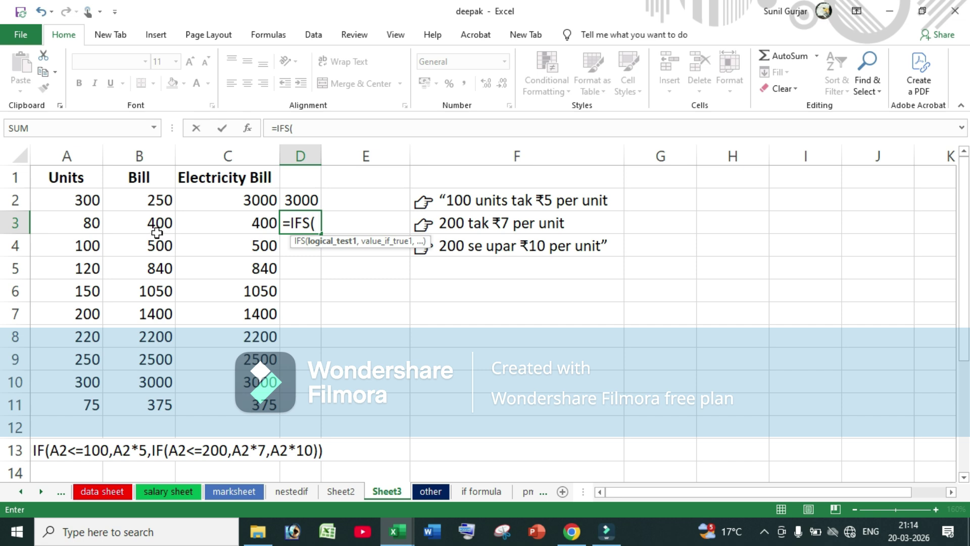
click(74, 224)
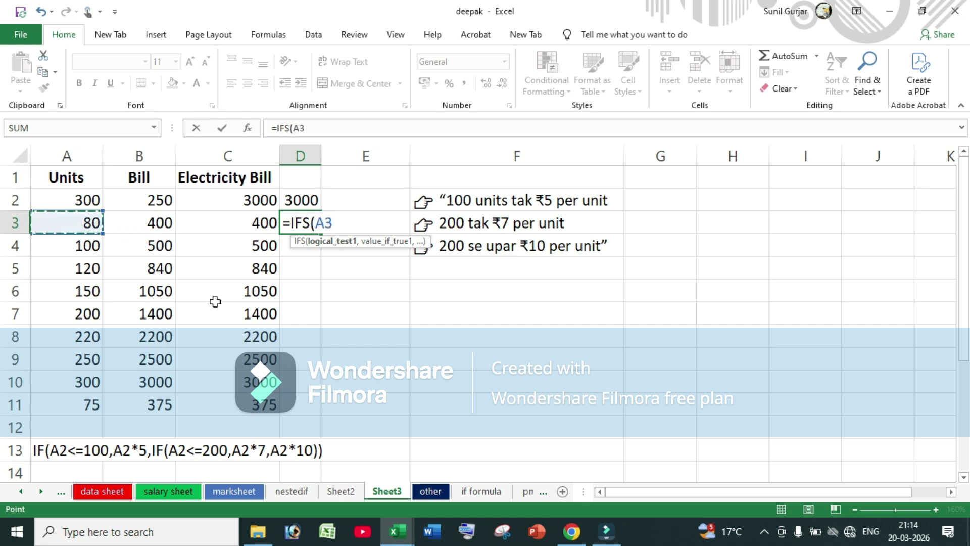
text(<=100,)
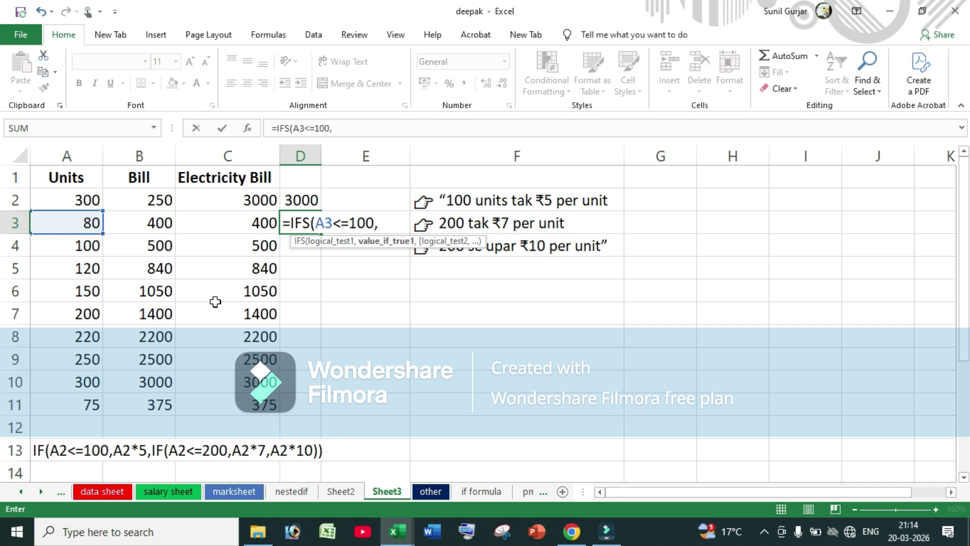
text(")
key(BackSpace)
click(82, 226)
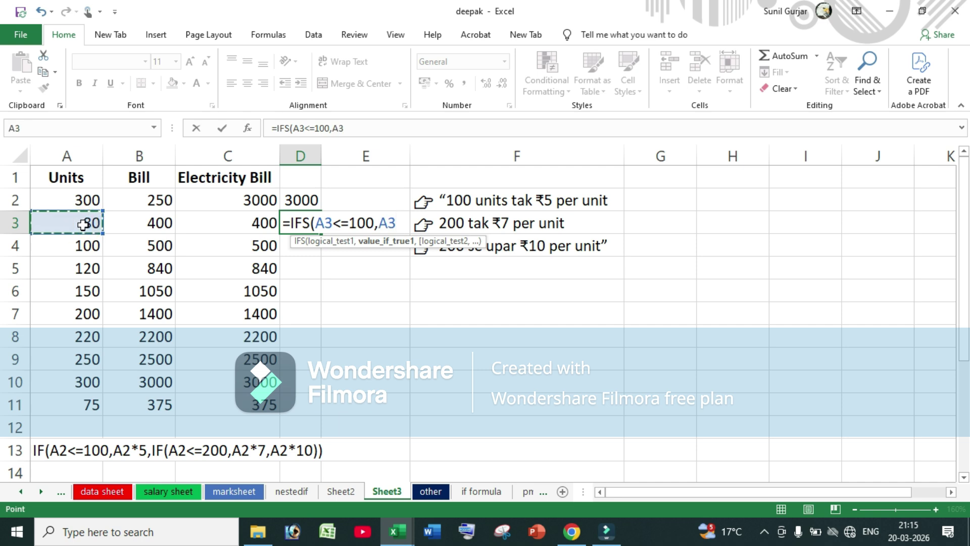
text(*5,)
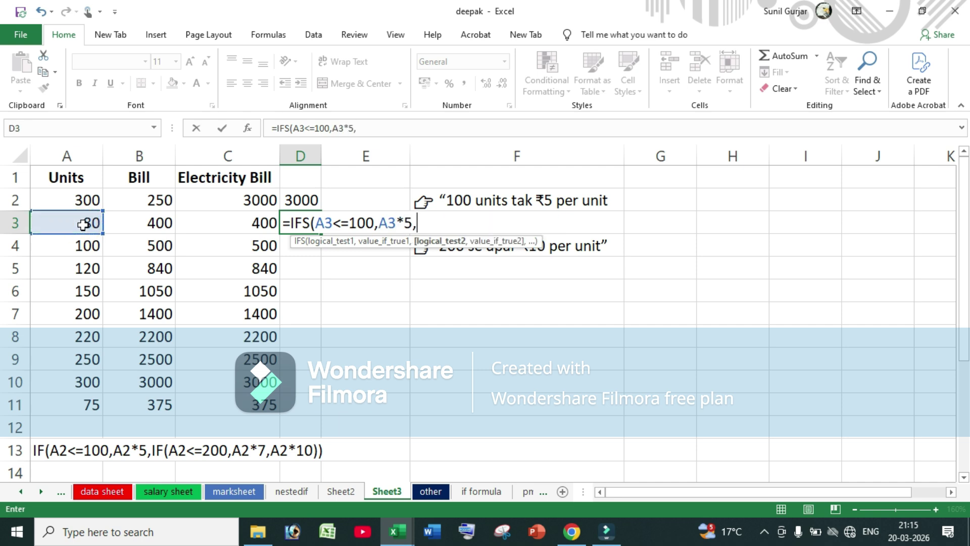
Step: Add the second condition to the D3 IFS formula: A3<=200 returning A3*7
click(82, 223)
text(<=)
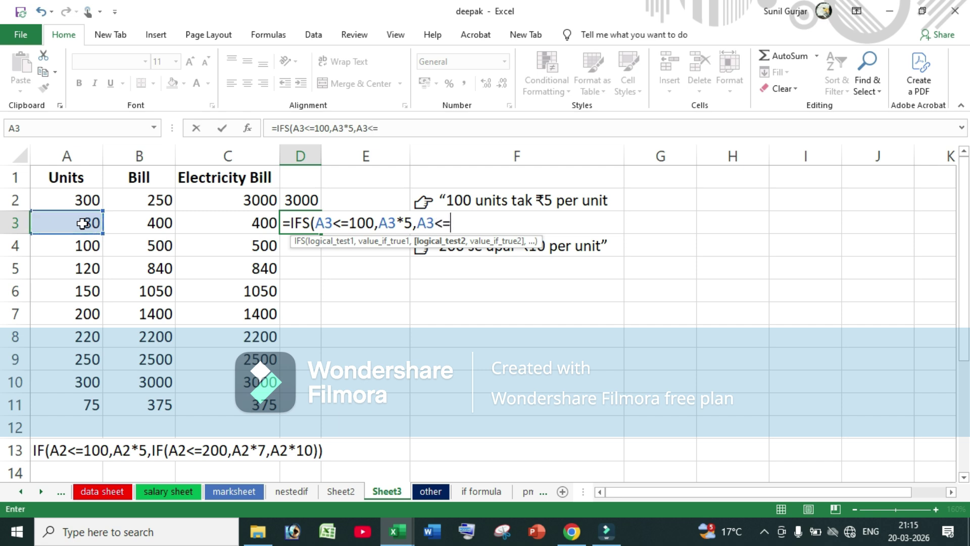
text(200,)
click(76, 227)
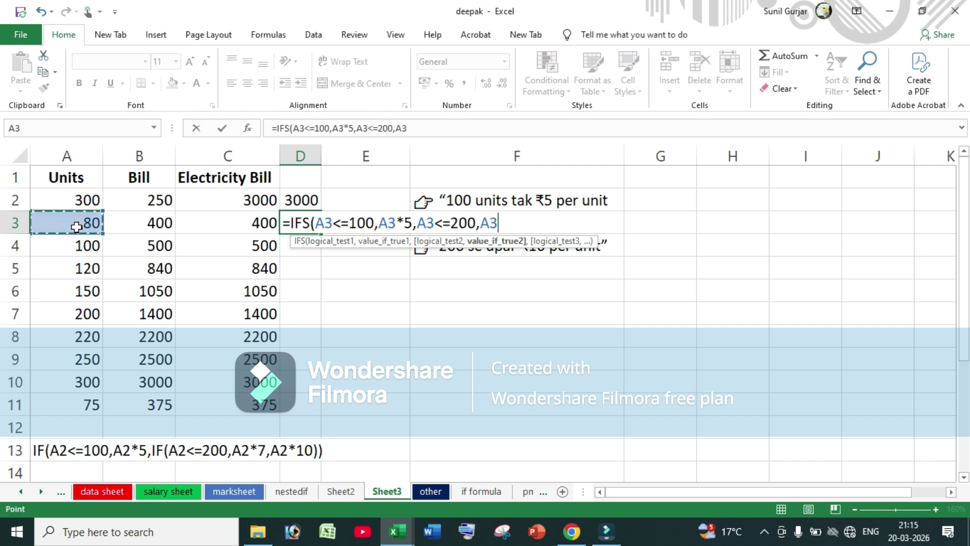
text(*7,)
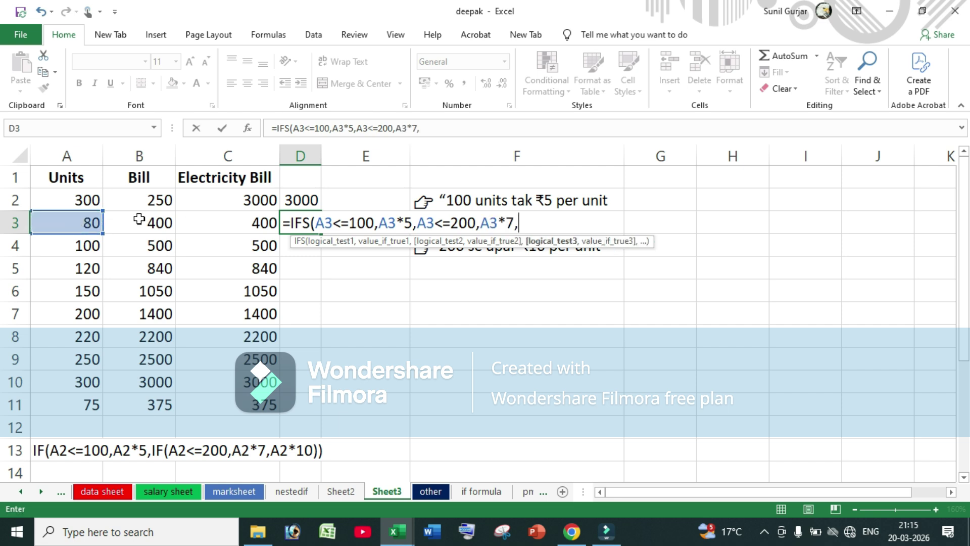
Step: Complete the D3 IFS formula with a TRUE default returning A3*10
text(true,)
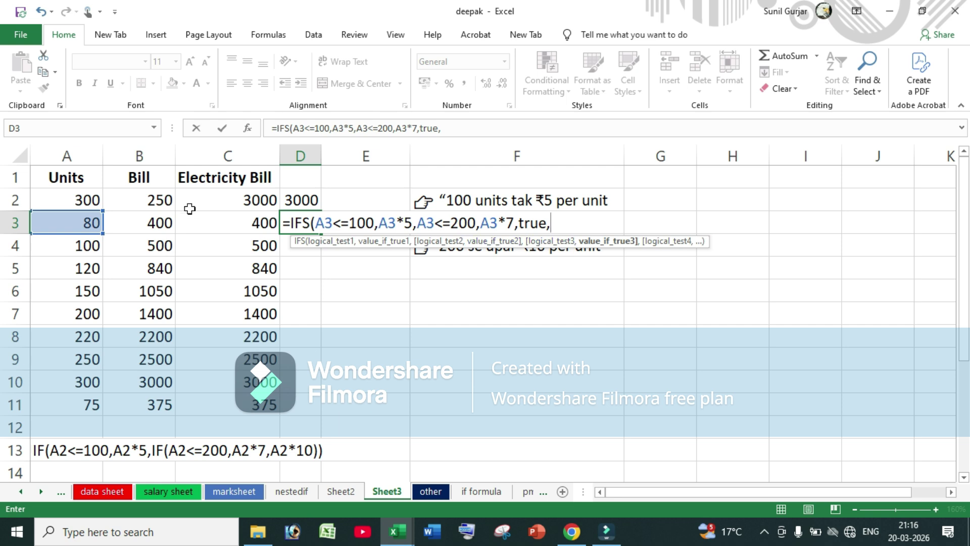
click(82, 223)
text(*10)
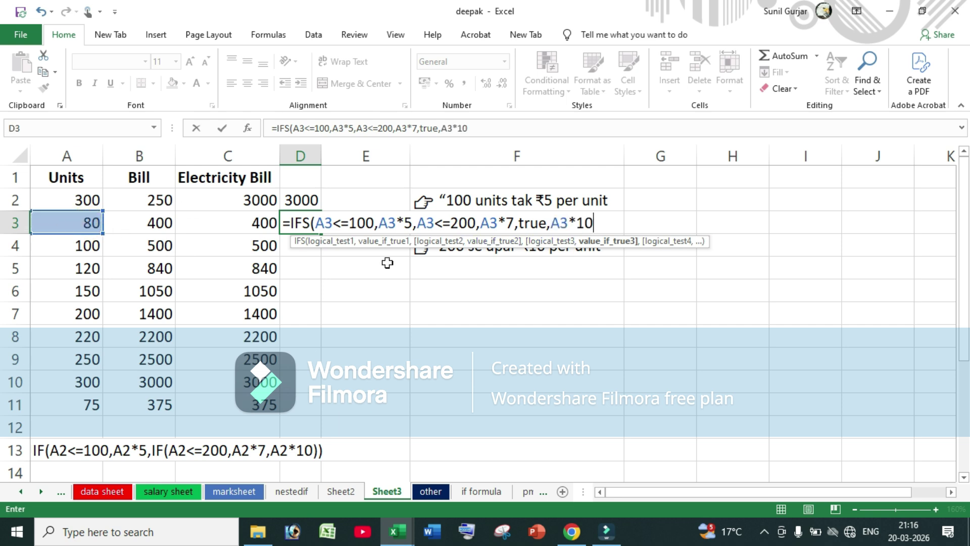
text())
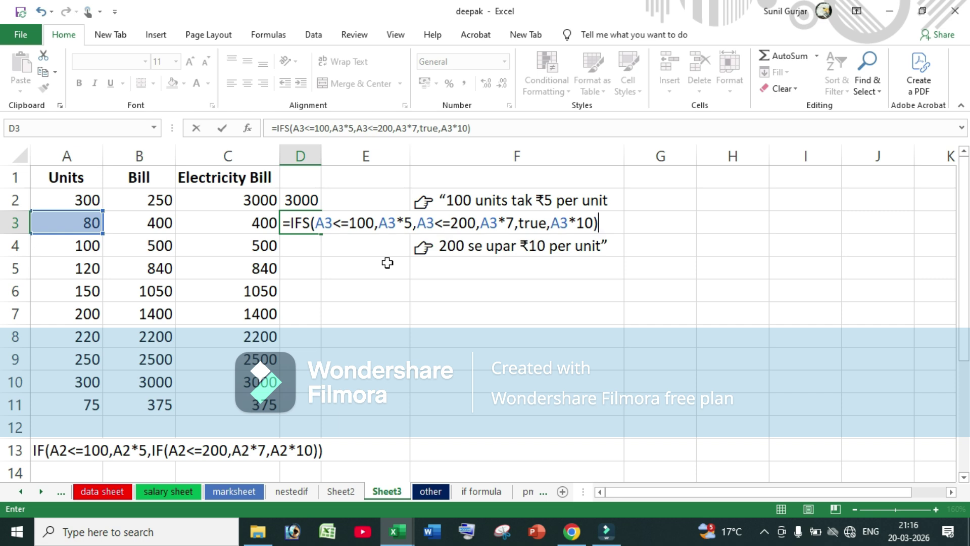
Step: Fill the D3 electricity bill IFS formula down through D11
click(263, 224)
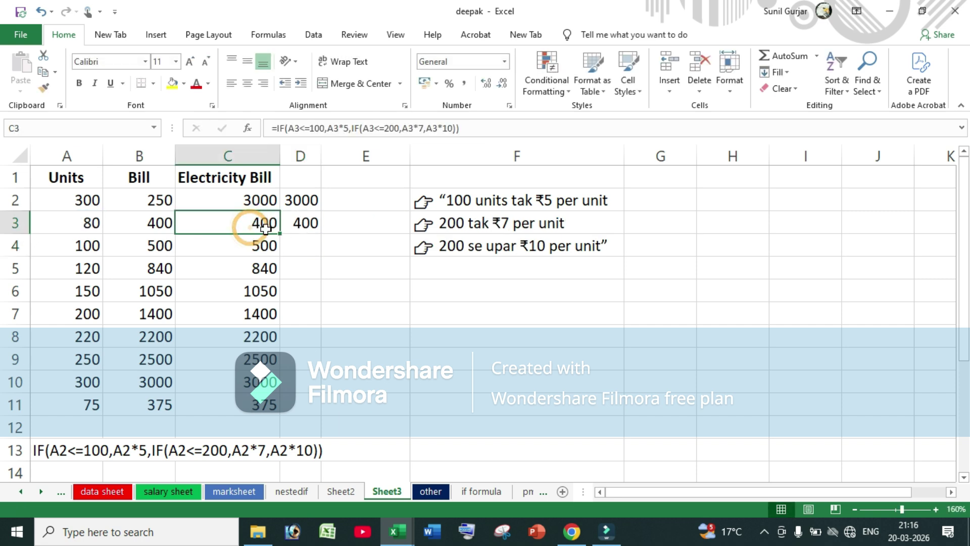
click(303, 223)
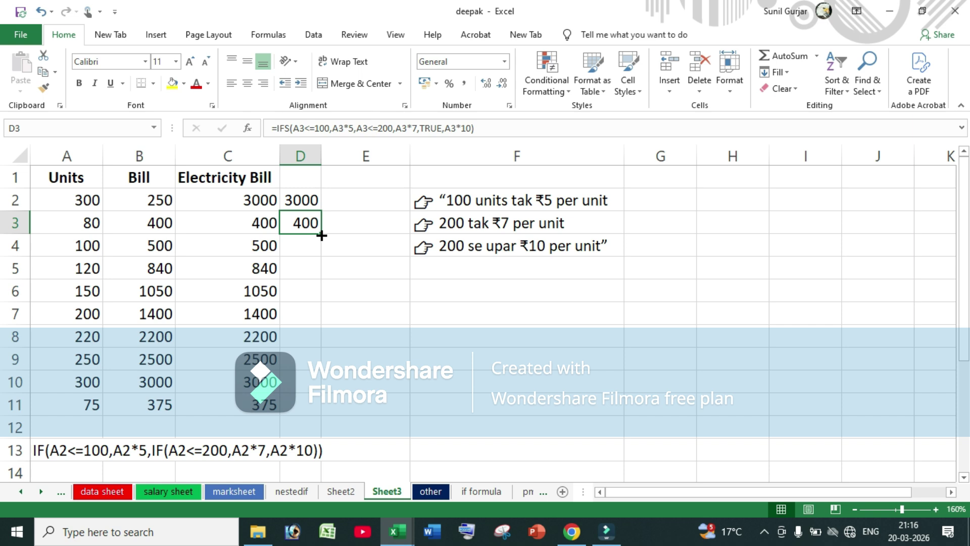
drag(321, 235, 320, 410)
Step: Compare the nested IF formulas and results in column C with the IFS ones in column D, row by row
click(260, 289)
click(299, 292)
click(264, 314)
click(309, 314)
click(254, 317)
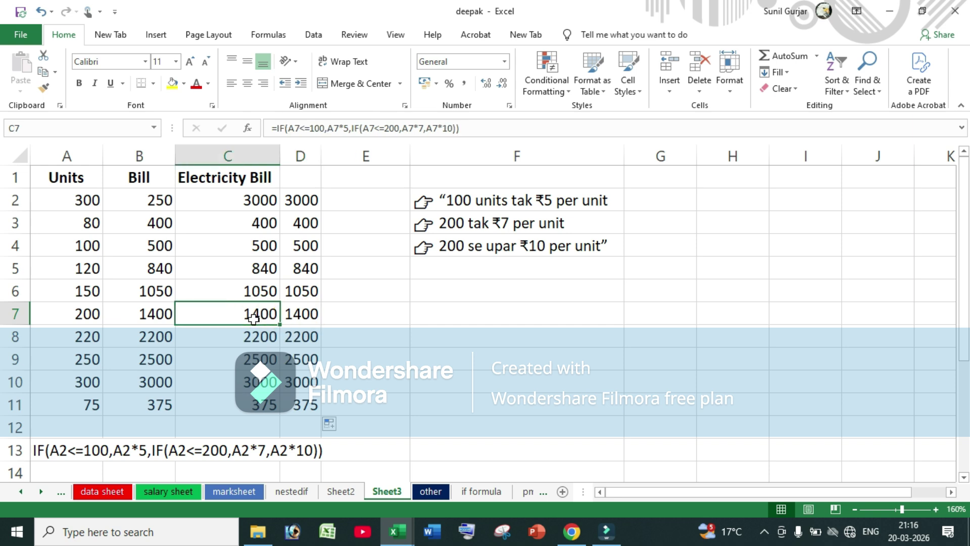
click(304, 317)
click(261, 339)
click(305, 407)
click(263, 291)
click(306, 270)
click(273, 245)
click(297, 247)
click(306, 290)
click(256, 289)
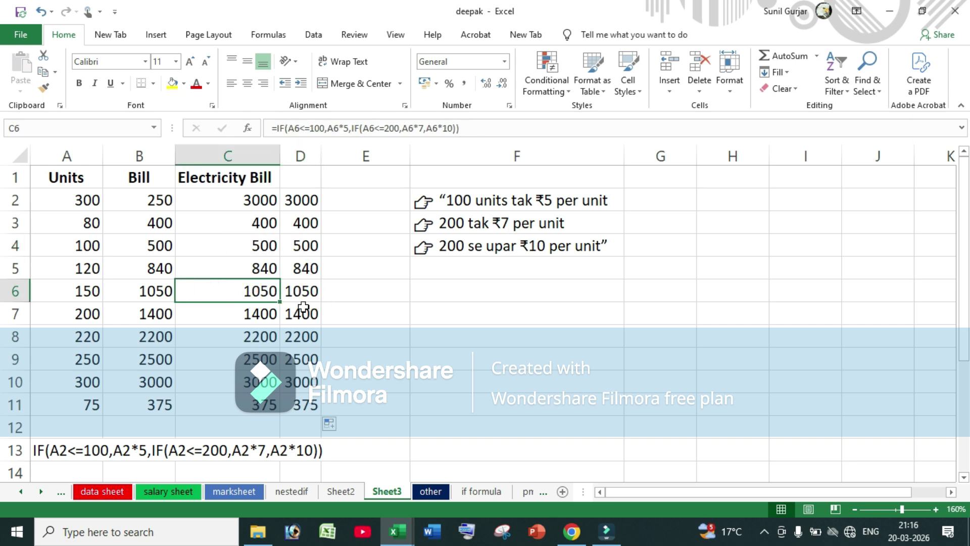
key(Down)
click(306, 334)
key(Left)
click(297, 352)
key(Left)
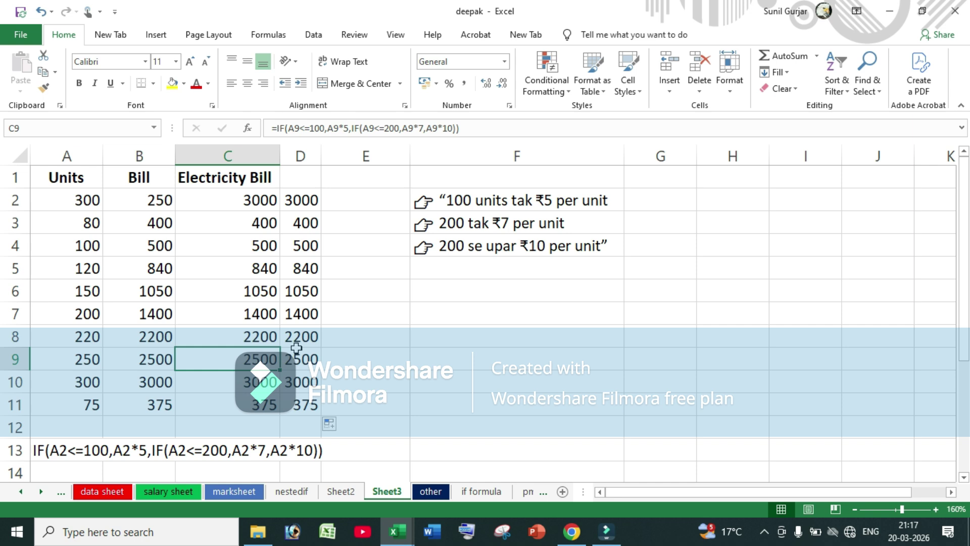